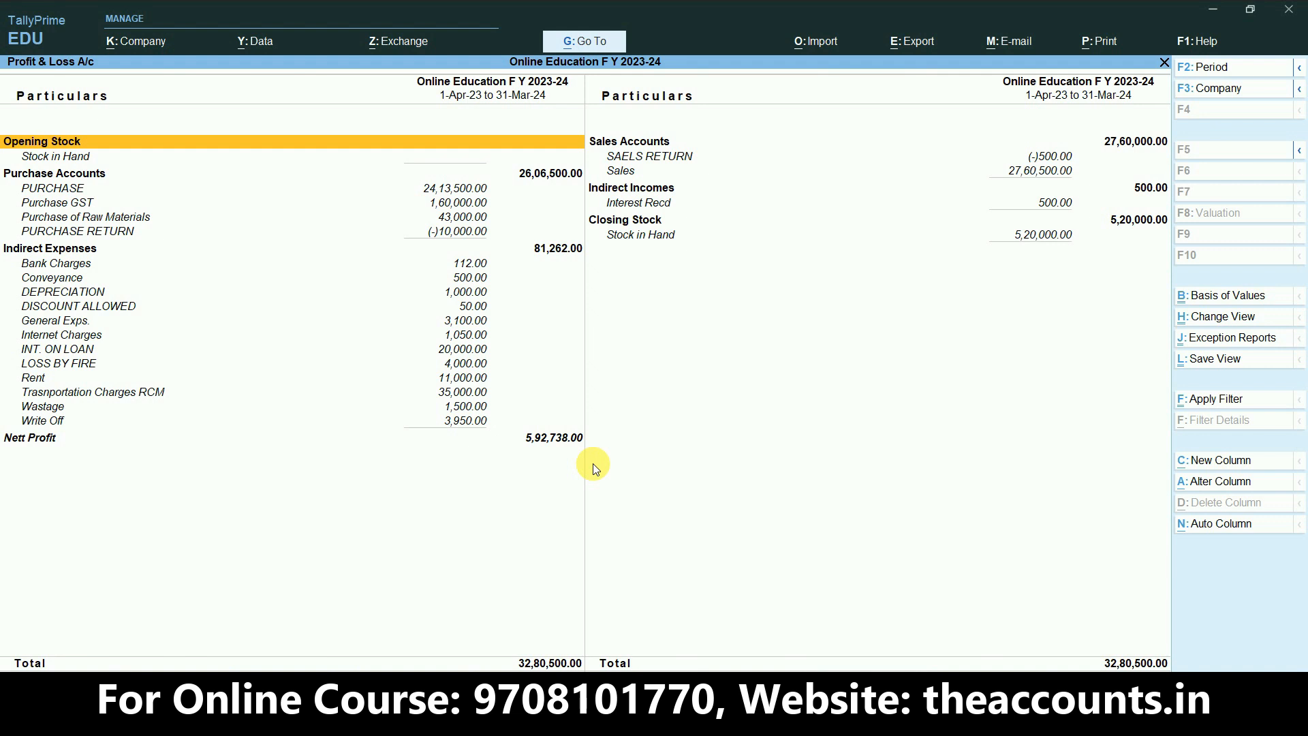
# Open the Balance Sheet in detailed view and examine the Advacne Tax and Tds Deducted entries under Current Assets
pyautogui.press('ctrl')
pyautogui.press('Escape')
pyautogui.press('Escape')
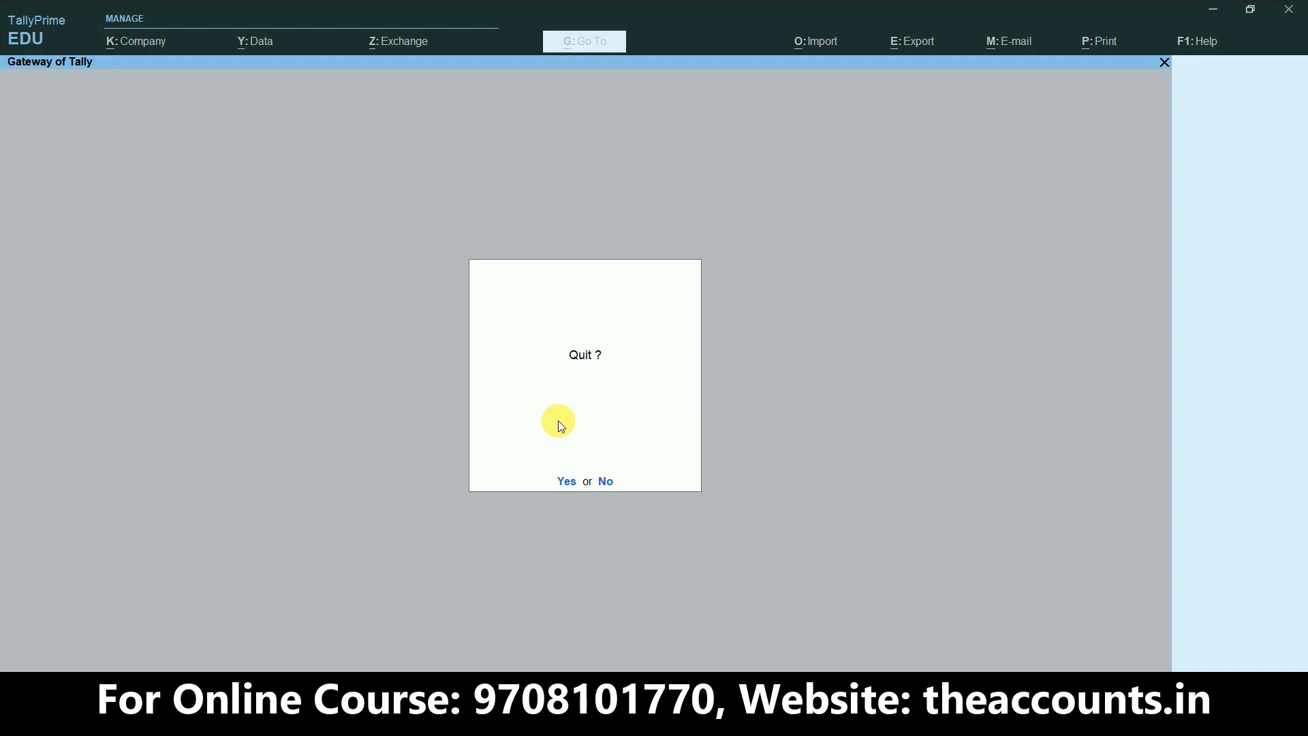
pyautogui.press('Escape')
pyautogui.press('b')
pyautogui.hotkey('alt', 'F5')
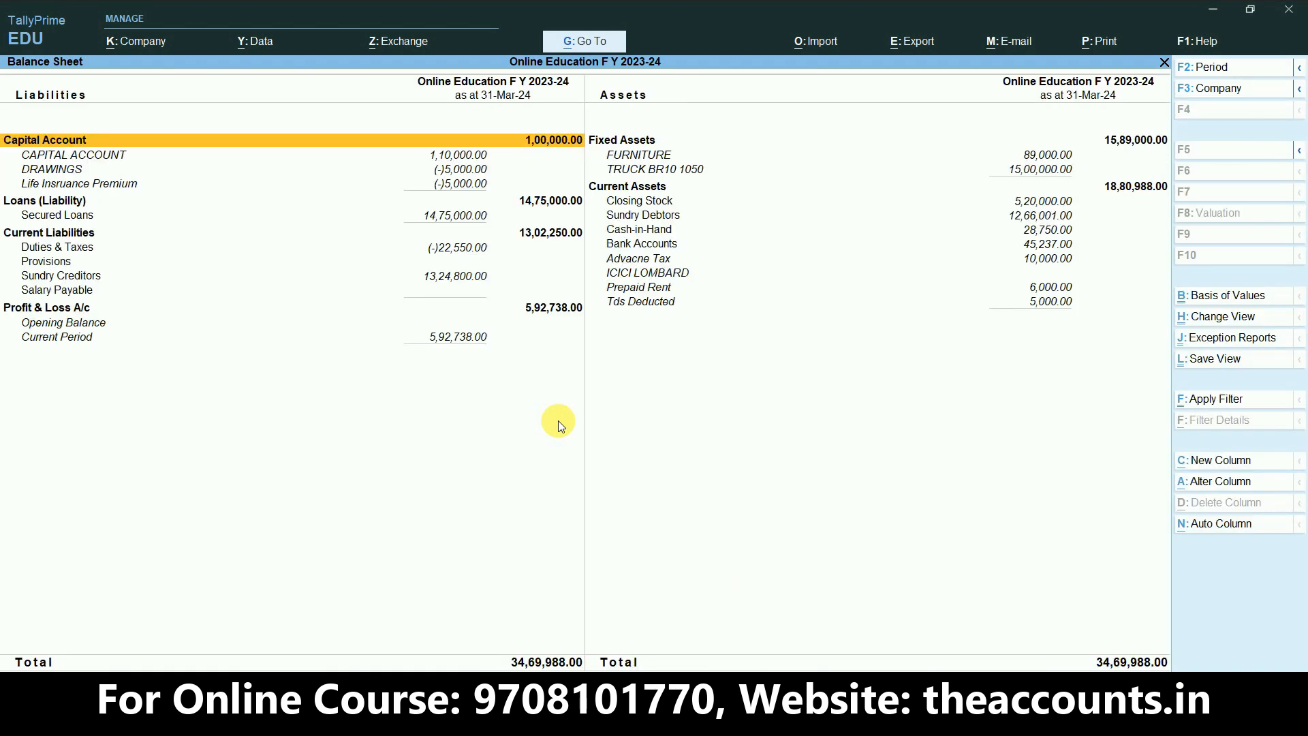
pyautogui.press('alt')
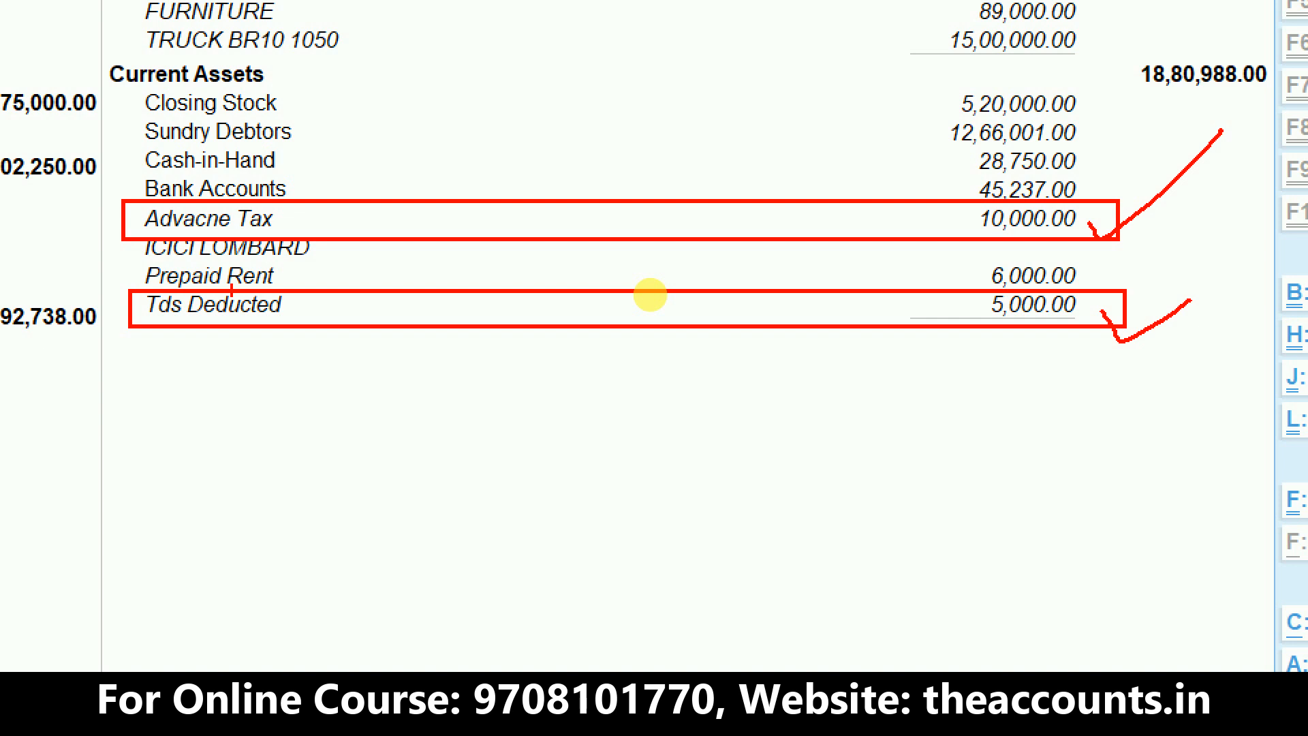
pyautogui.moveTo(1089, 313)
pyautogui.mouseDown()
pyautogui.moveTo(1111, 350)
pyautogui.moveTo(1178, 324)
pyautogui.mouseUp()
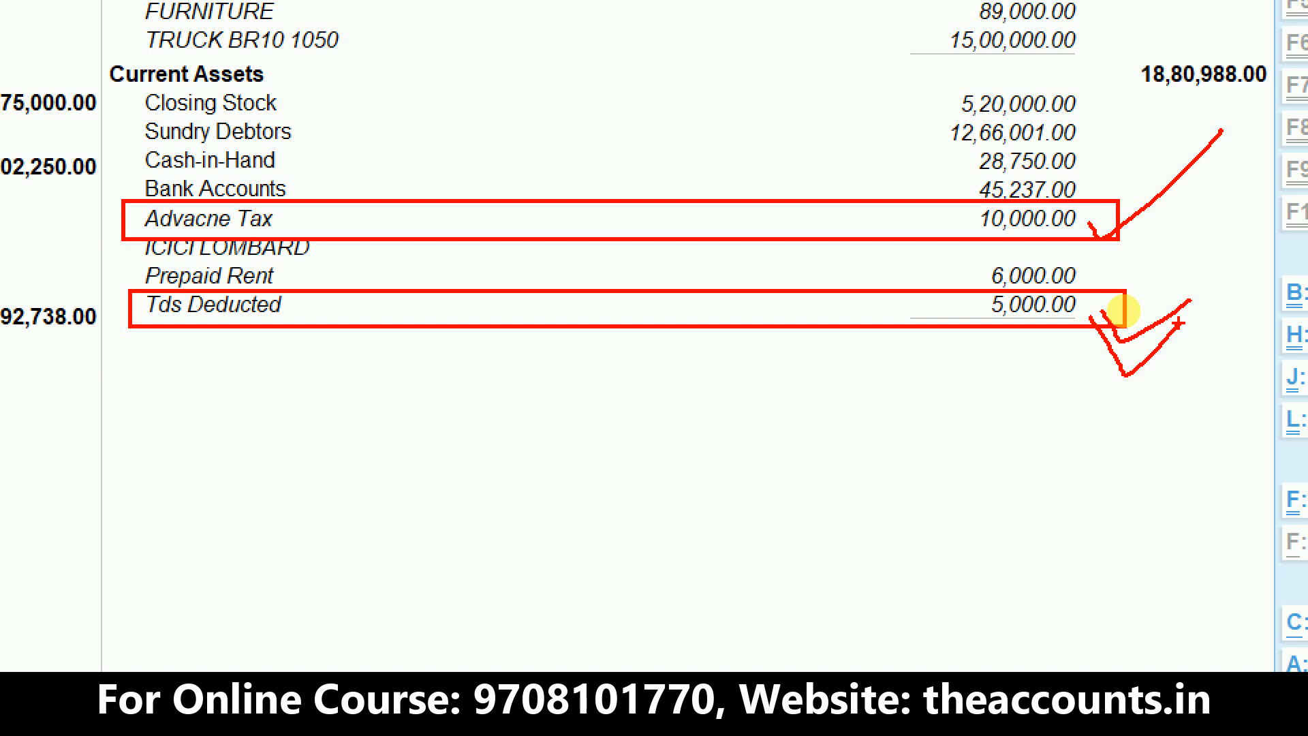
pyautogui.moveTo(1102, 229); pyautogui.dragTo(1178, 198)
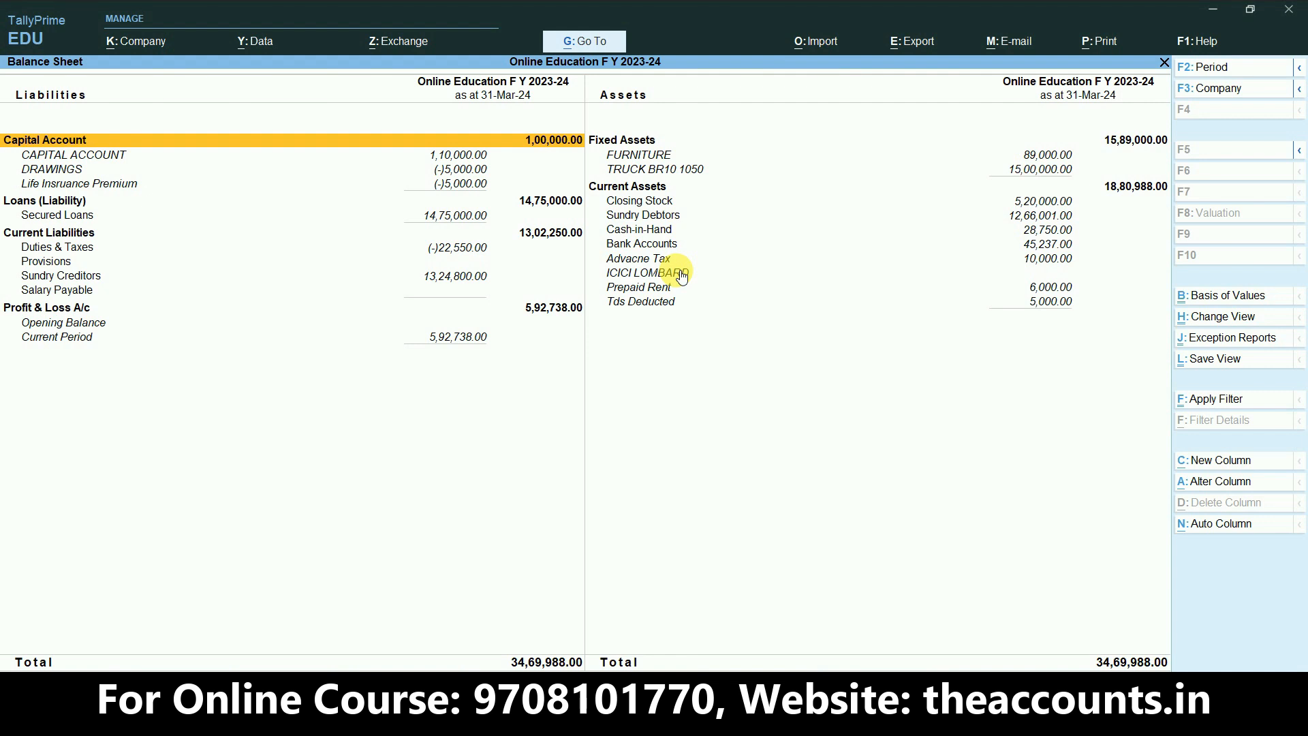
# Switch to the Excel workbook and review the tax computation from Total Tax Liability through both deductions to the Net Tax Payable formula
pyautogui.hotkey('alt', 'Tab')
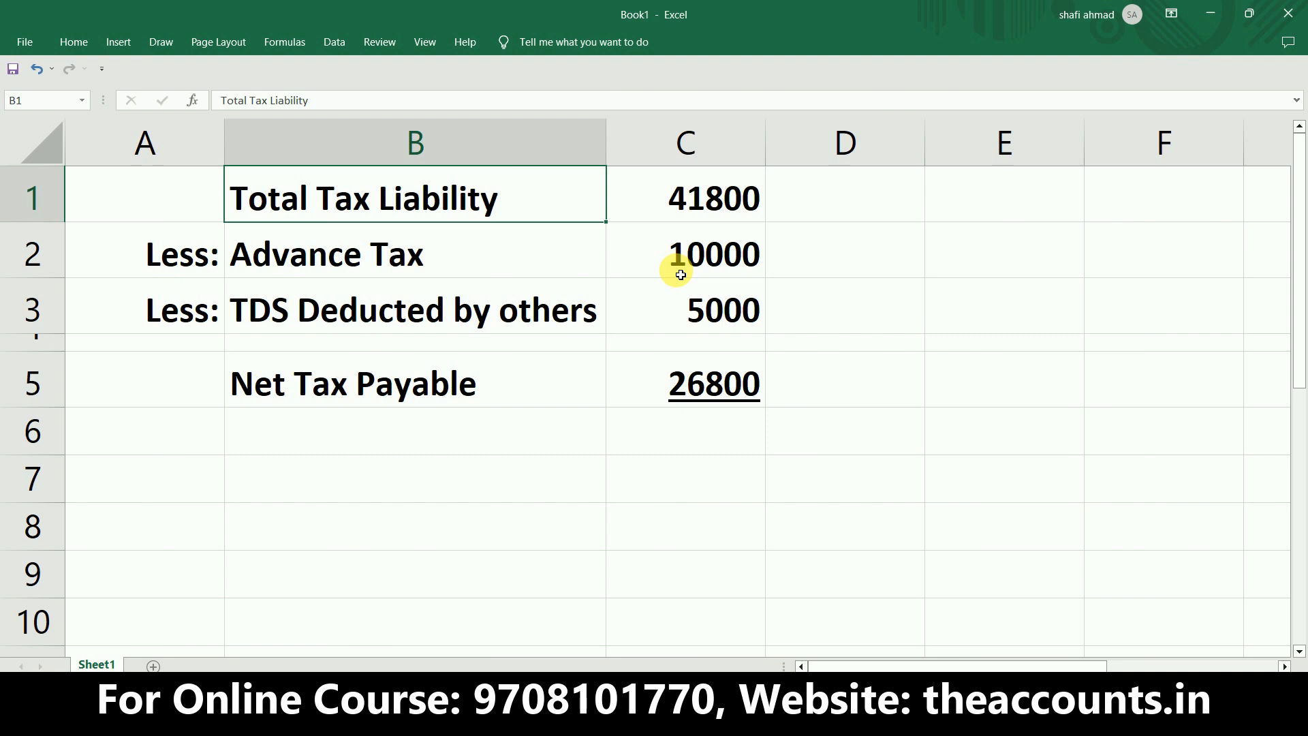
pyautogui.click(180, 197)
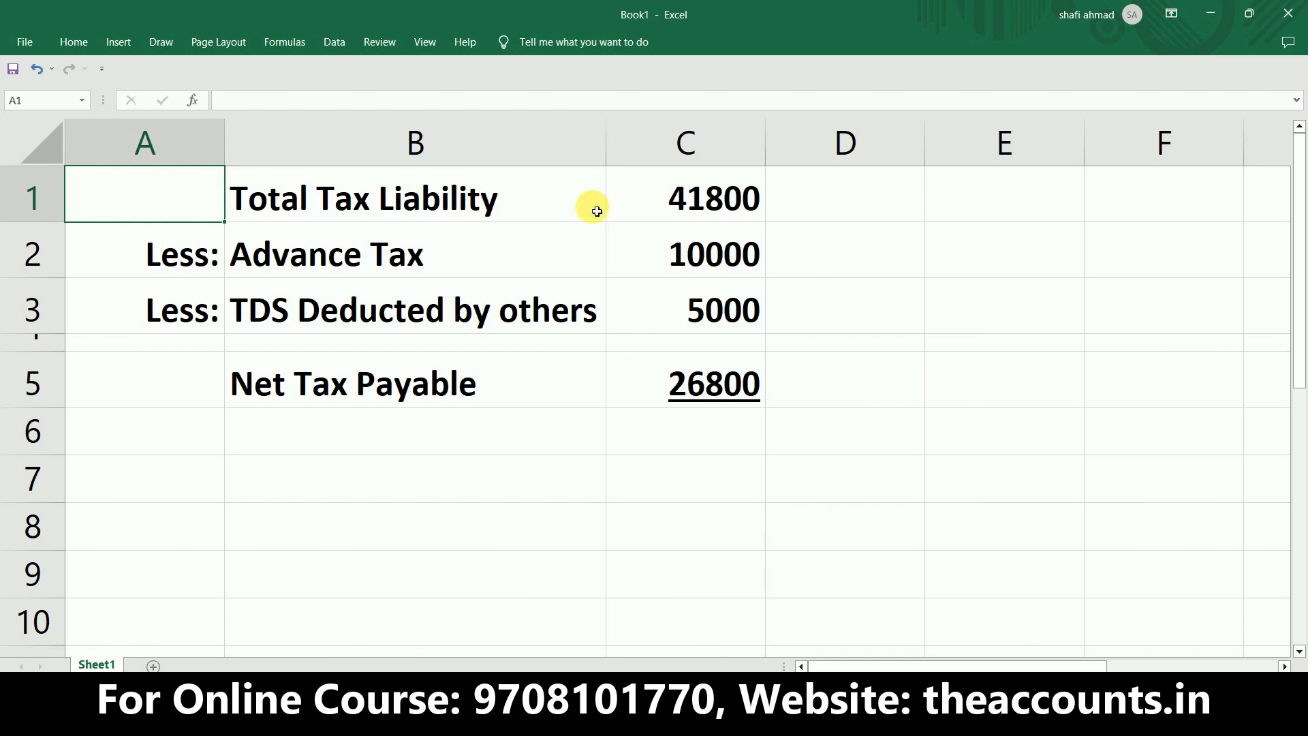
pyautogui.click(672, 211)
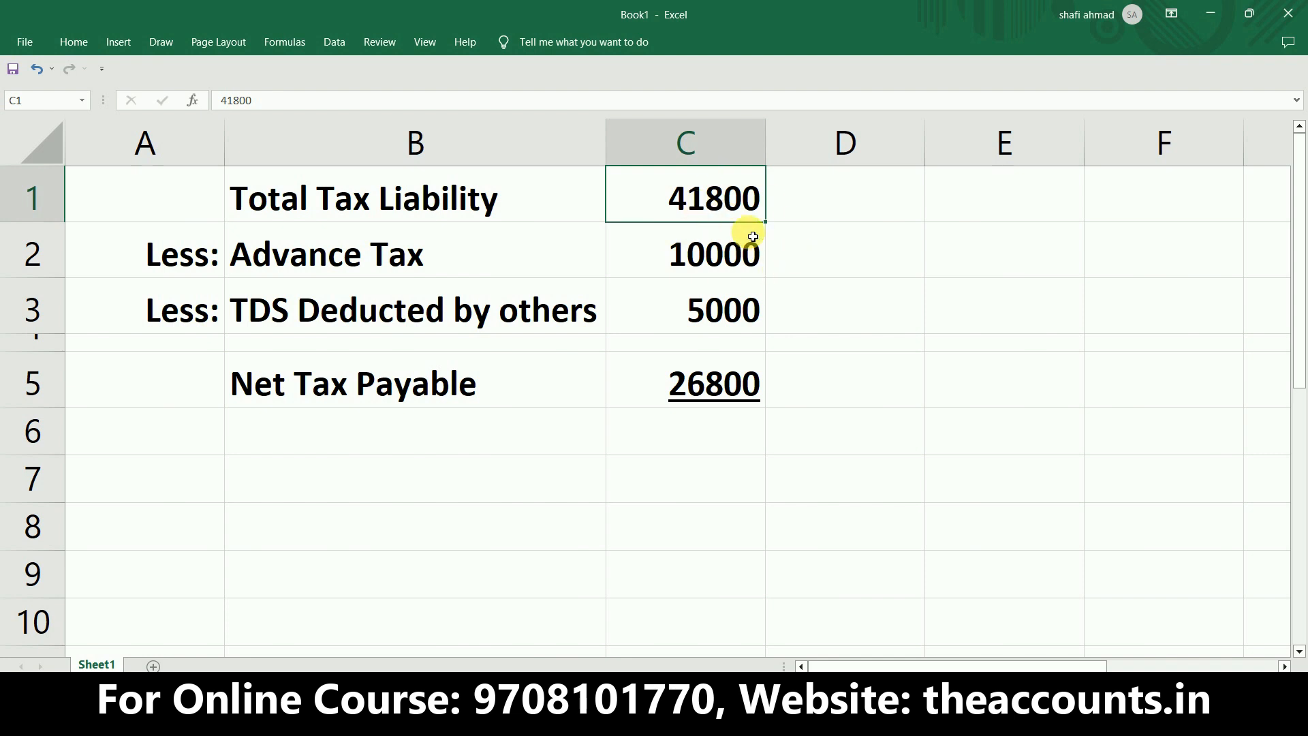
pyautogui.click(295, 258)
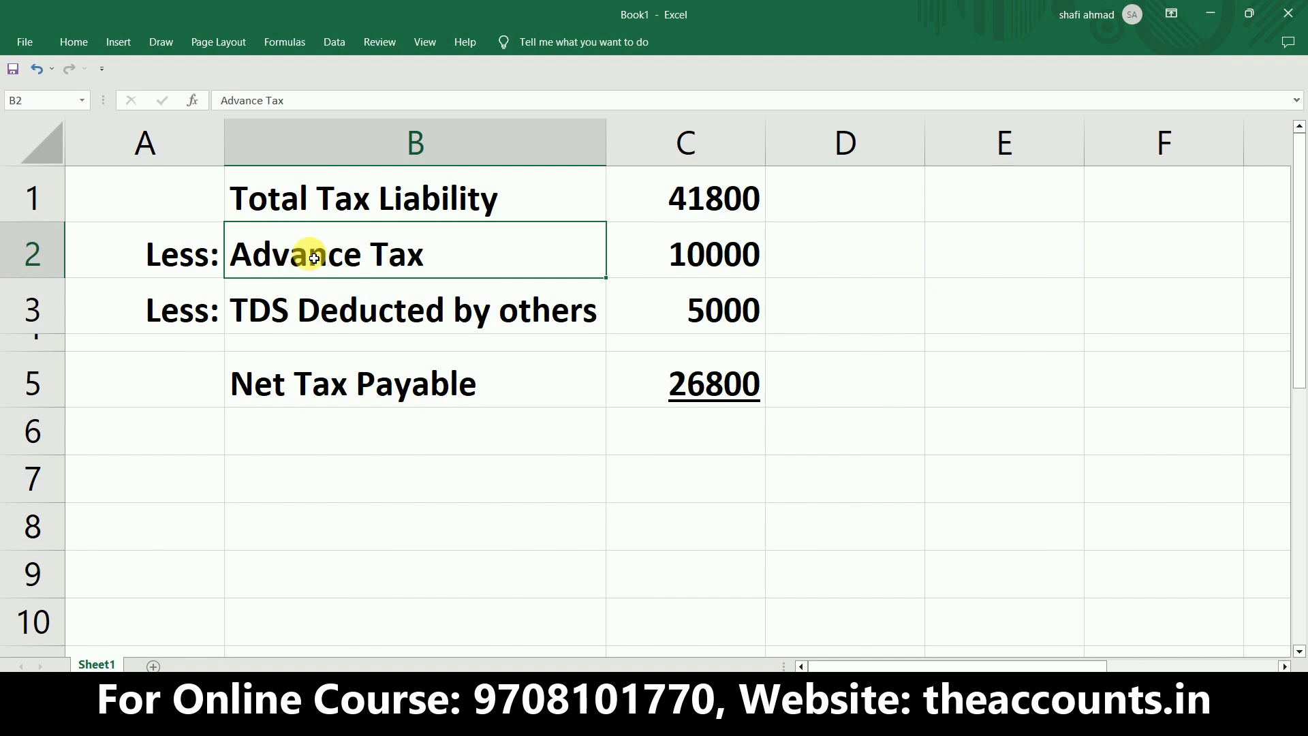
pyautogui.click(715, 266)
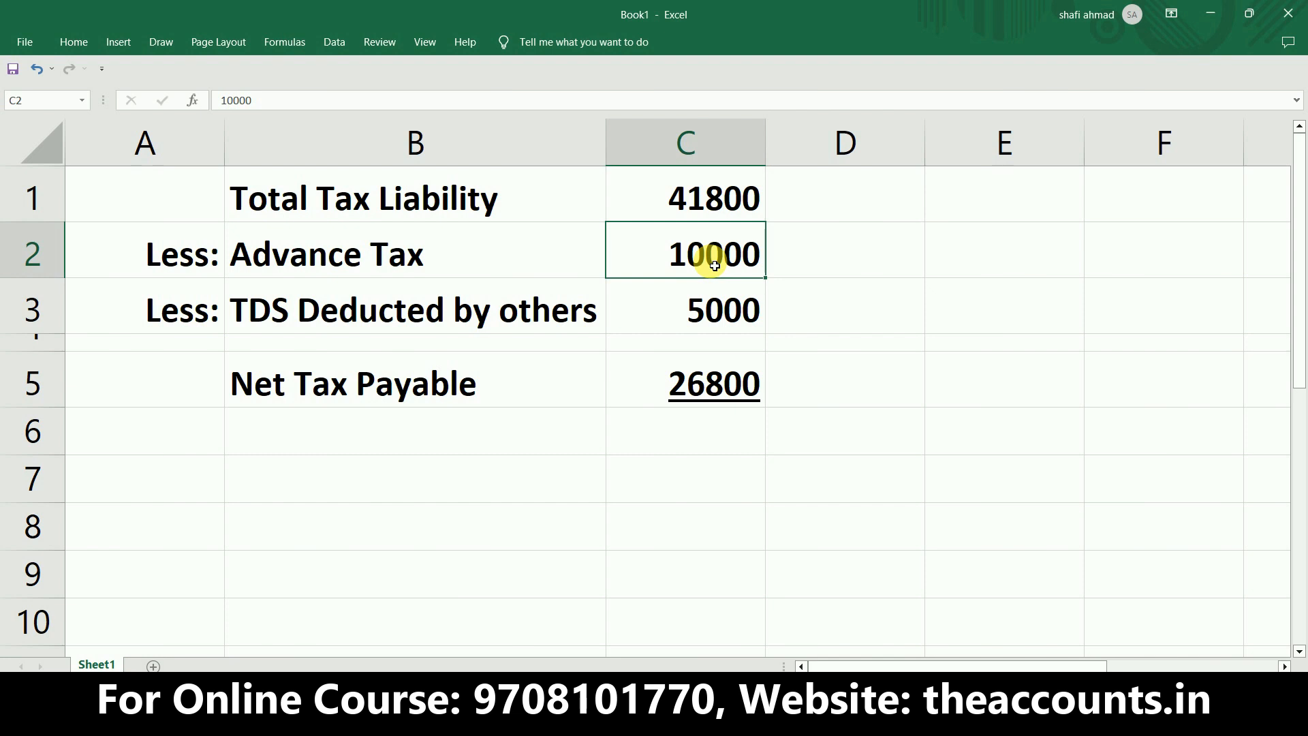
pyautogui.click(685, 216)
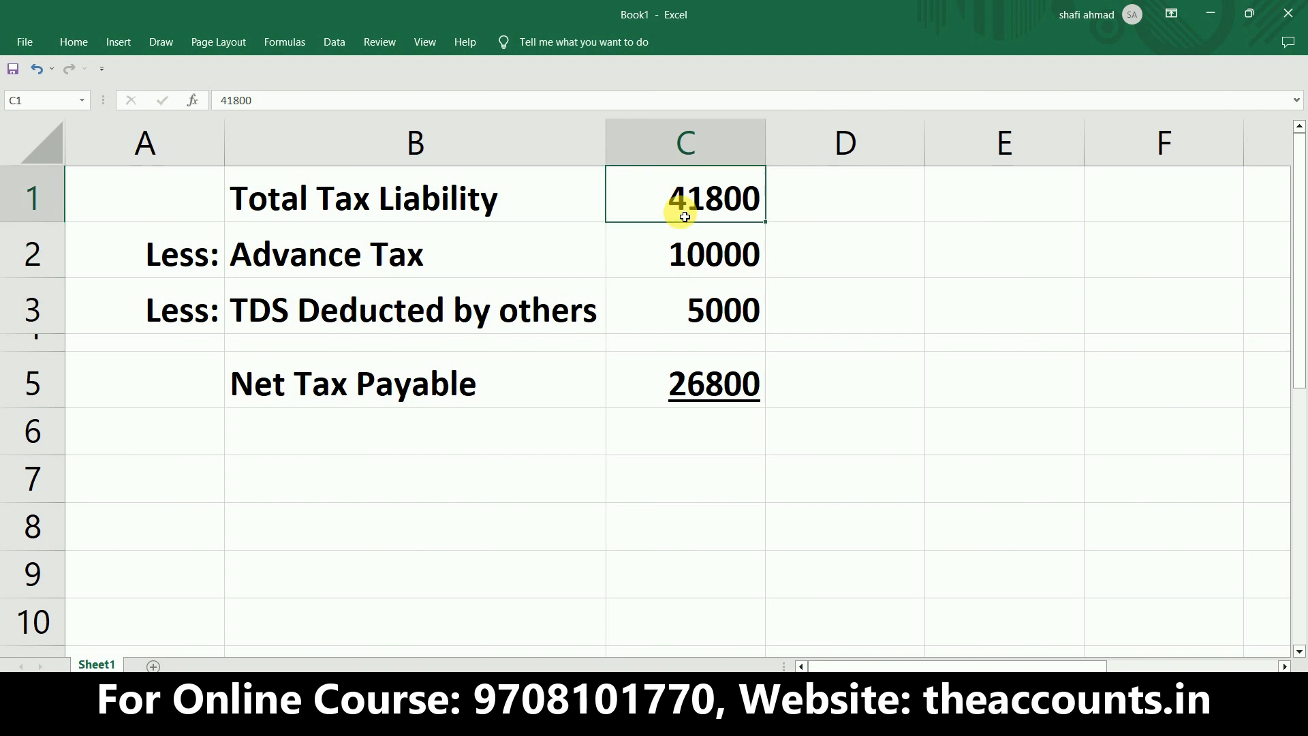
pyautogui.click(188, 310)
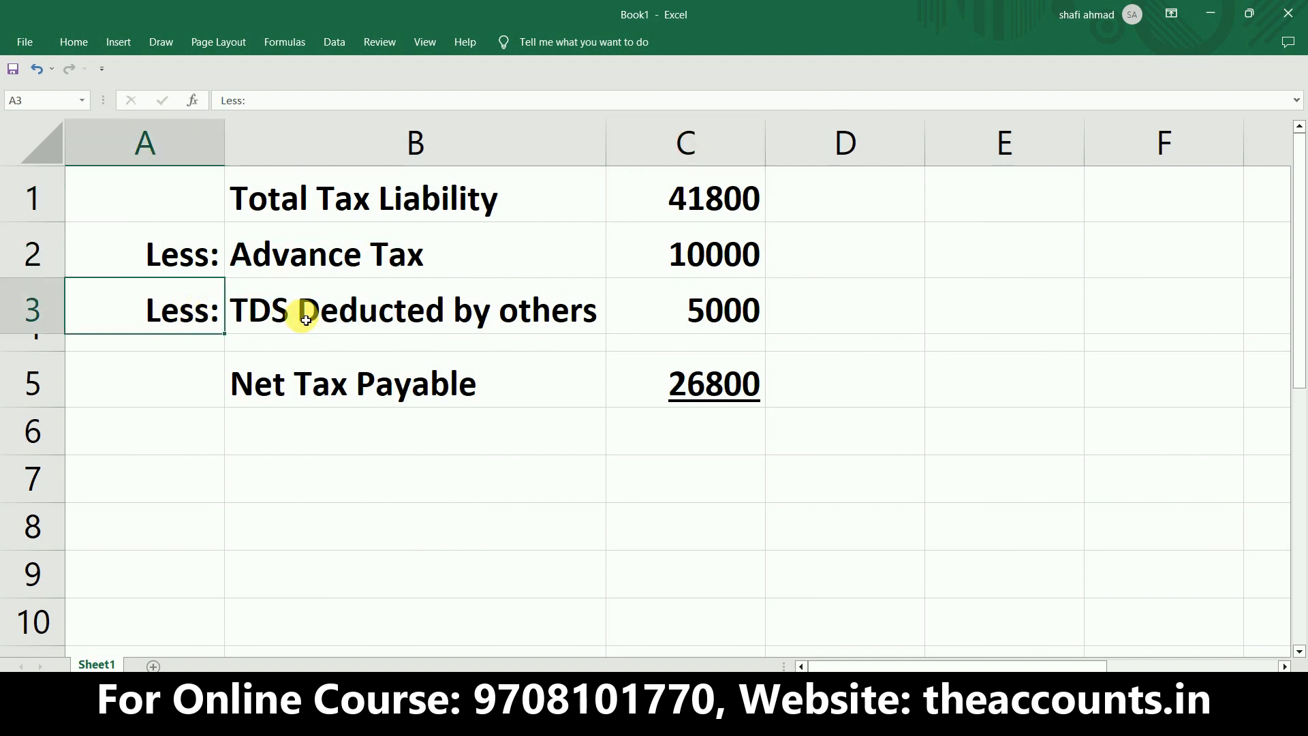
pyautogui.click(319, 324)
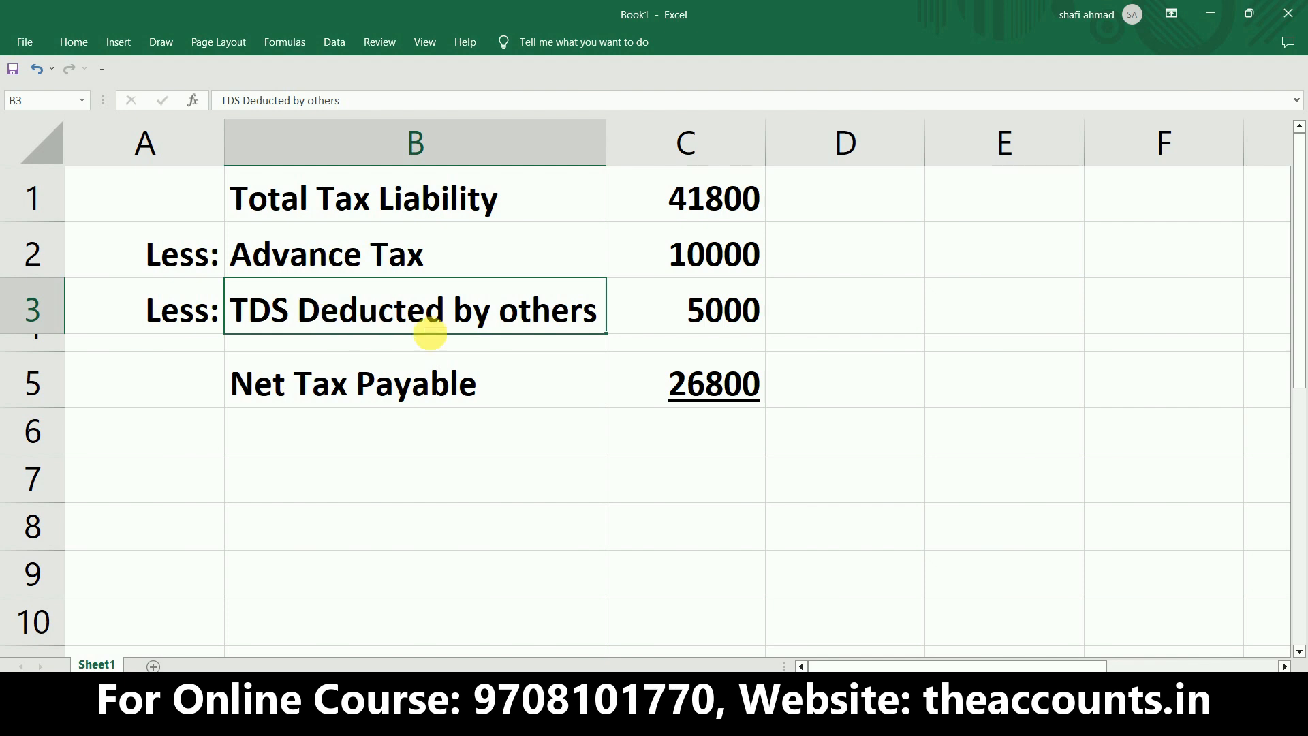
pyautogui.click(717, 314)
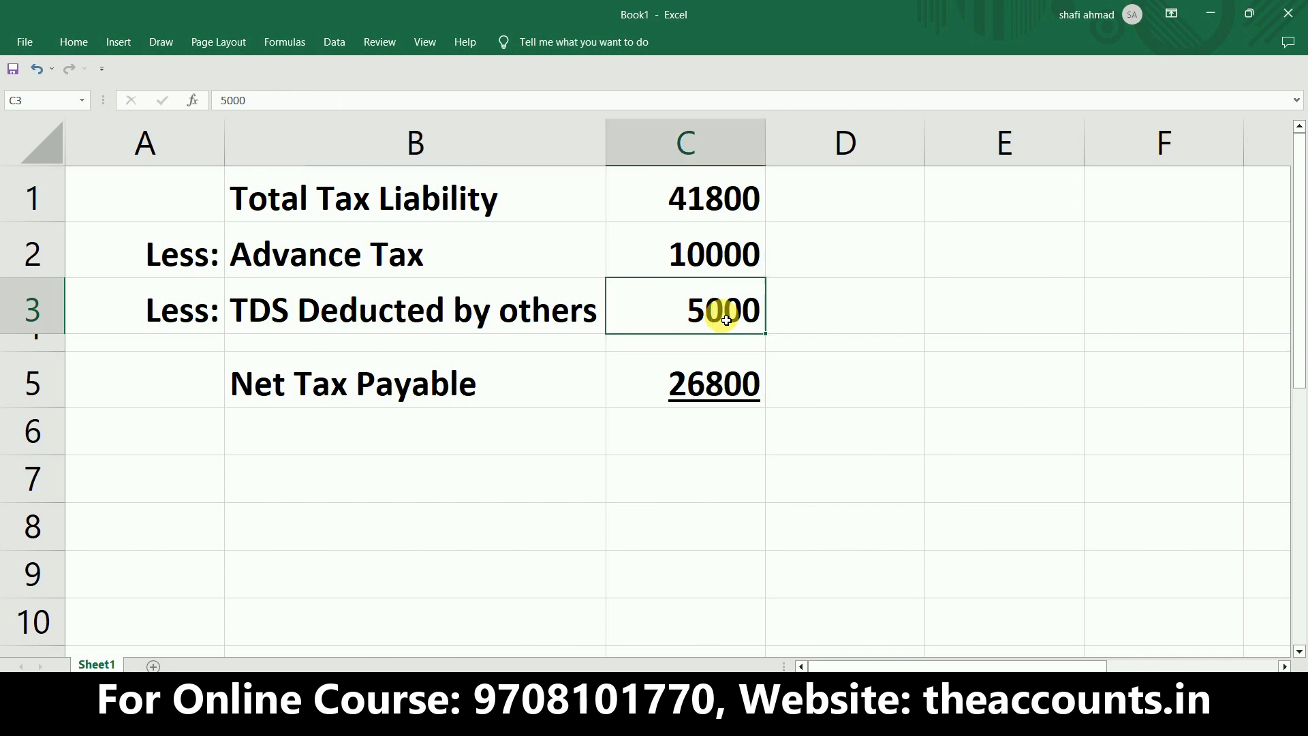
pyautogui.doubleClick(692, 383)
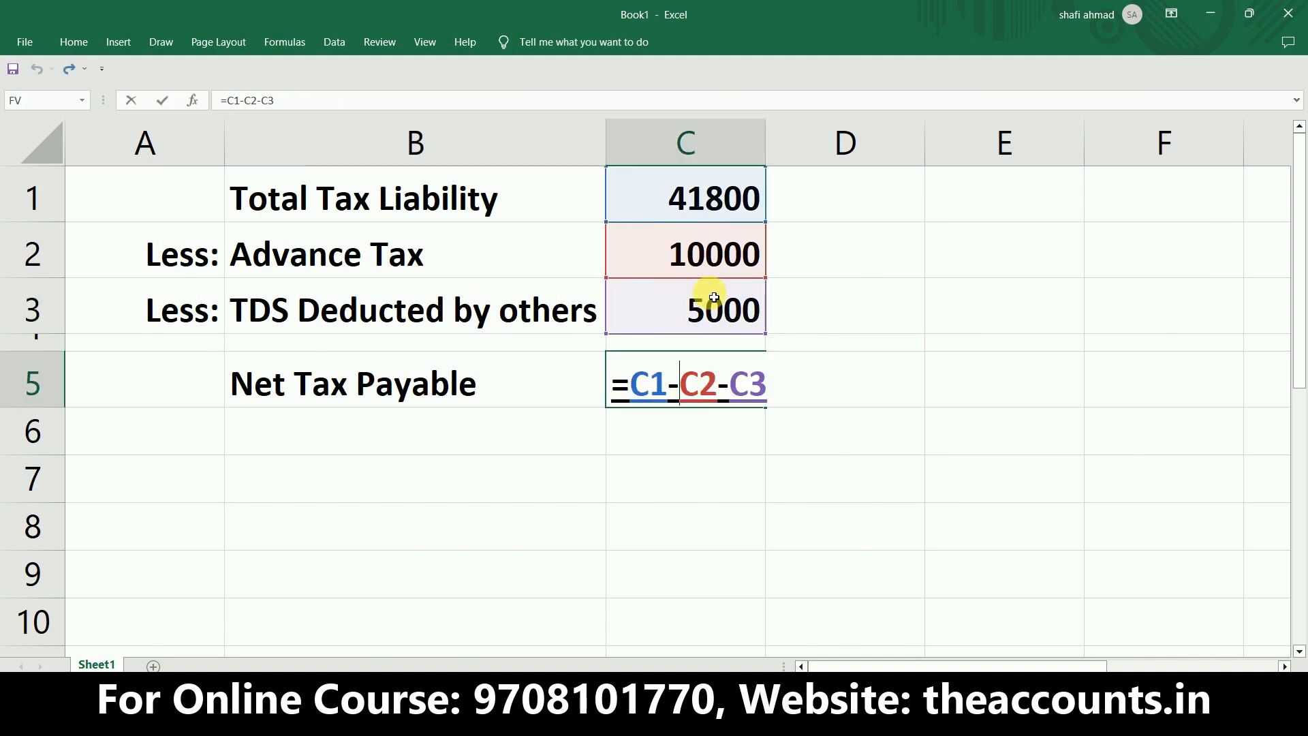
pyautogui.hotkey('ctrl', 'Return')
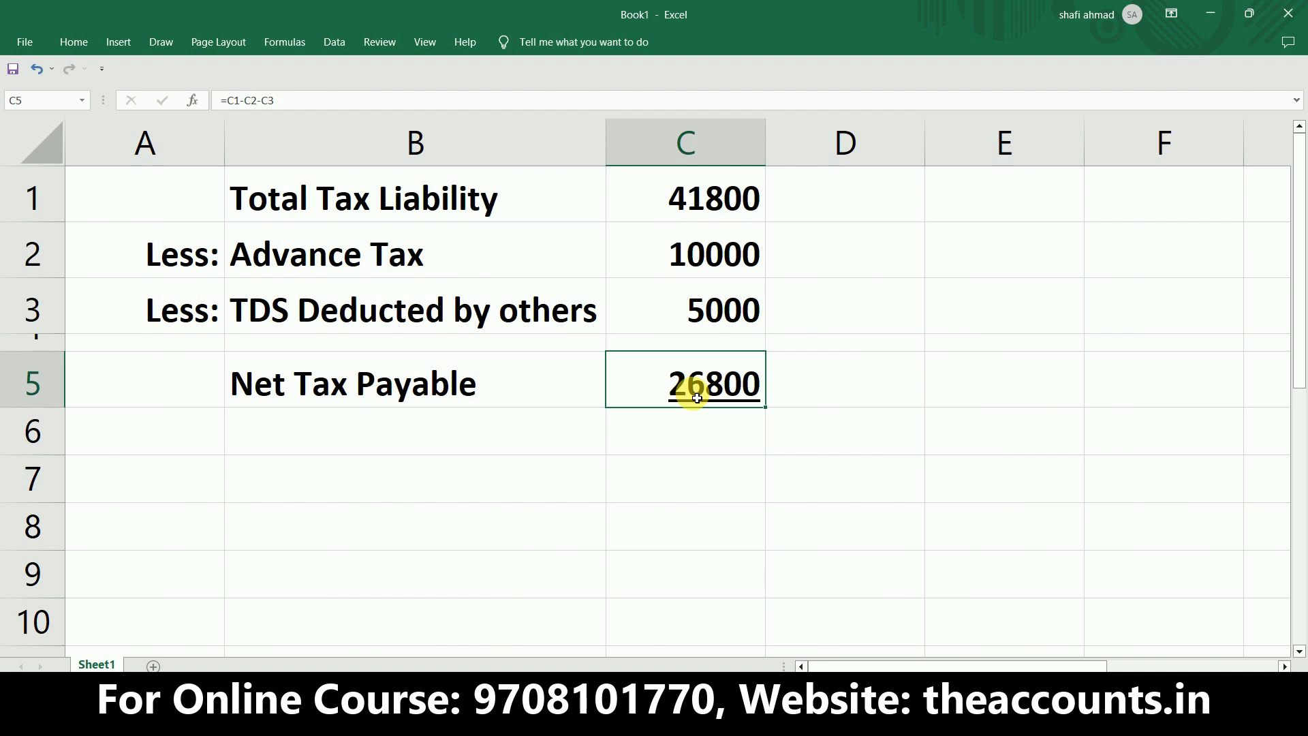
# Switch to TallyPrime and enter a journal voucher debiting Profit & Loss A/c and crediting Provistion for Tax with 41,800
pyautogui.hotkey('alt', 'Tab')
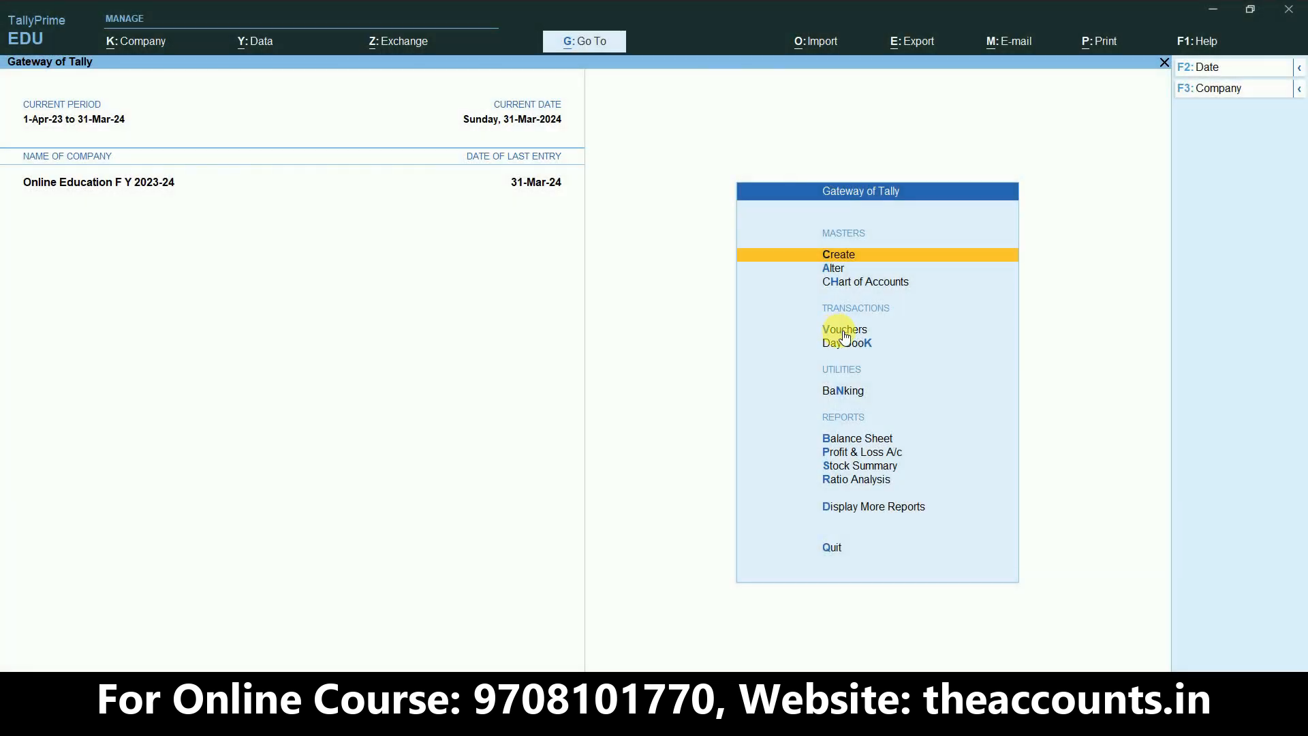
pyautogui.click(842, 331)
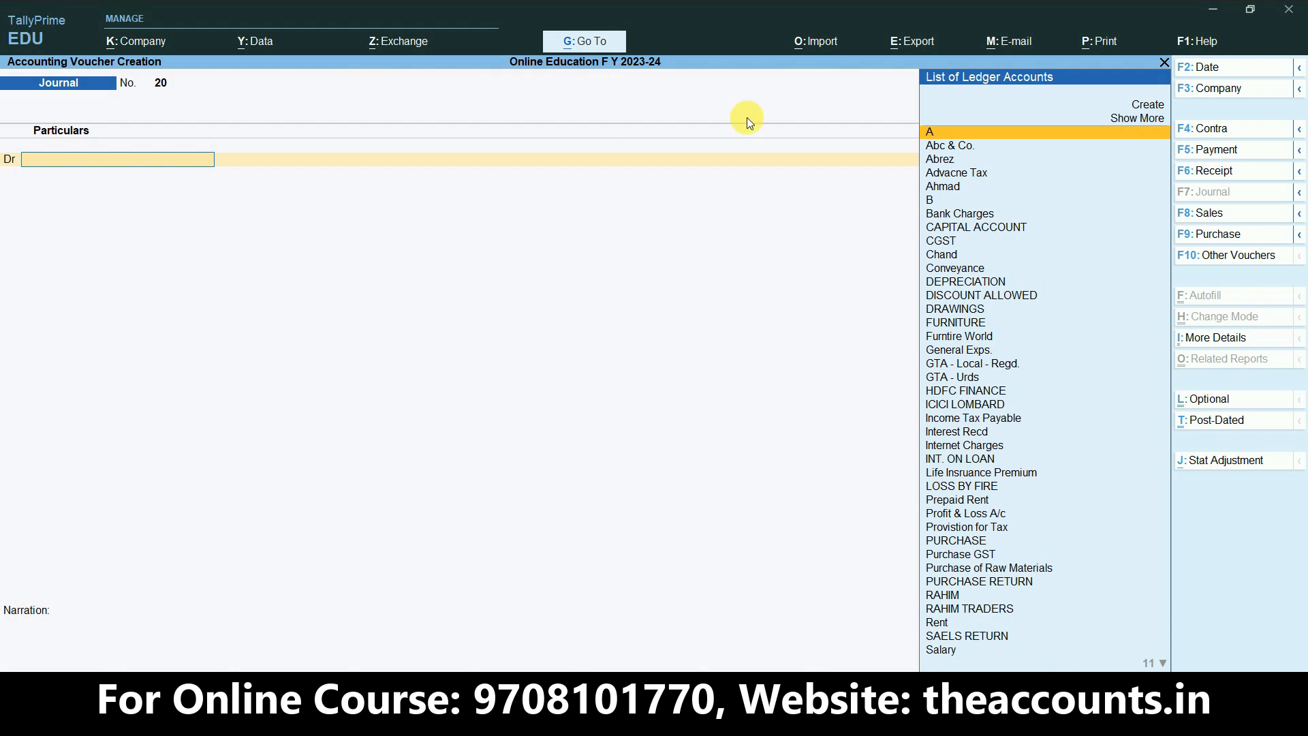
pyautogui.write('profit')
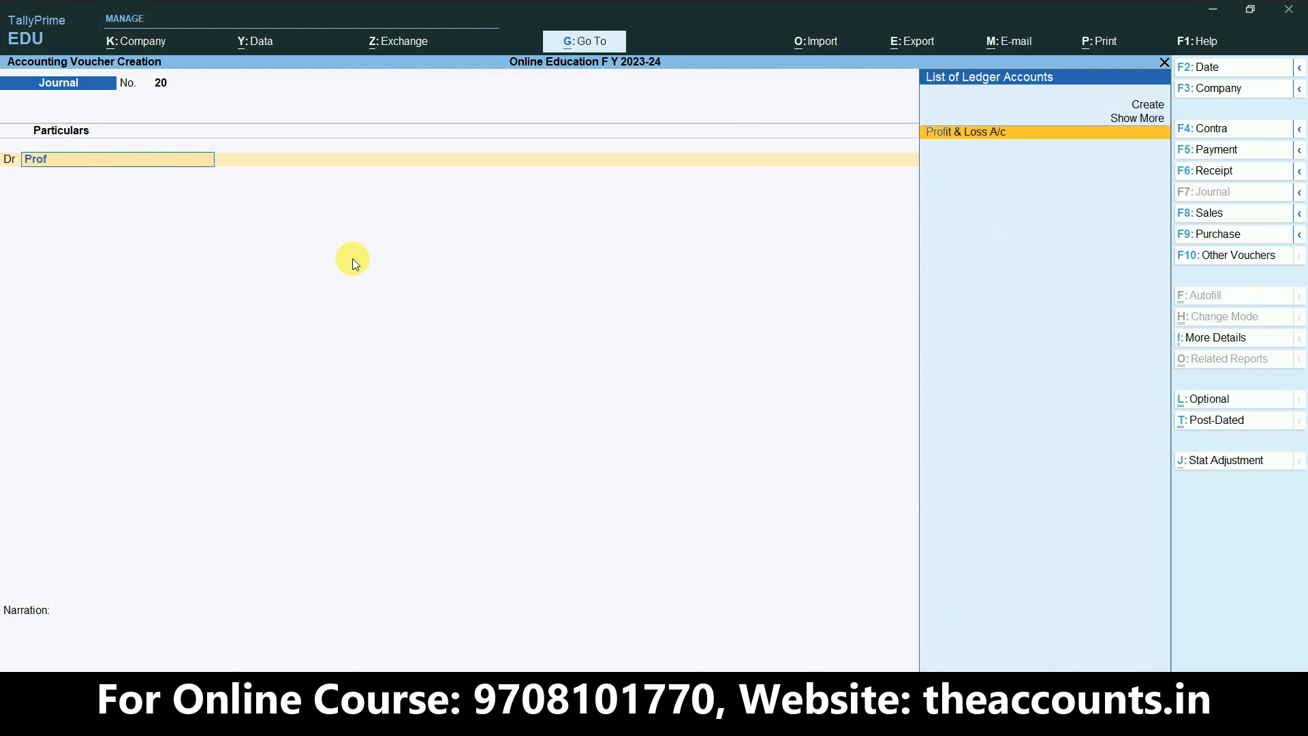
pyautogui.press('Return')
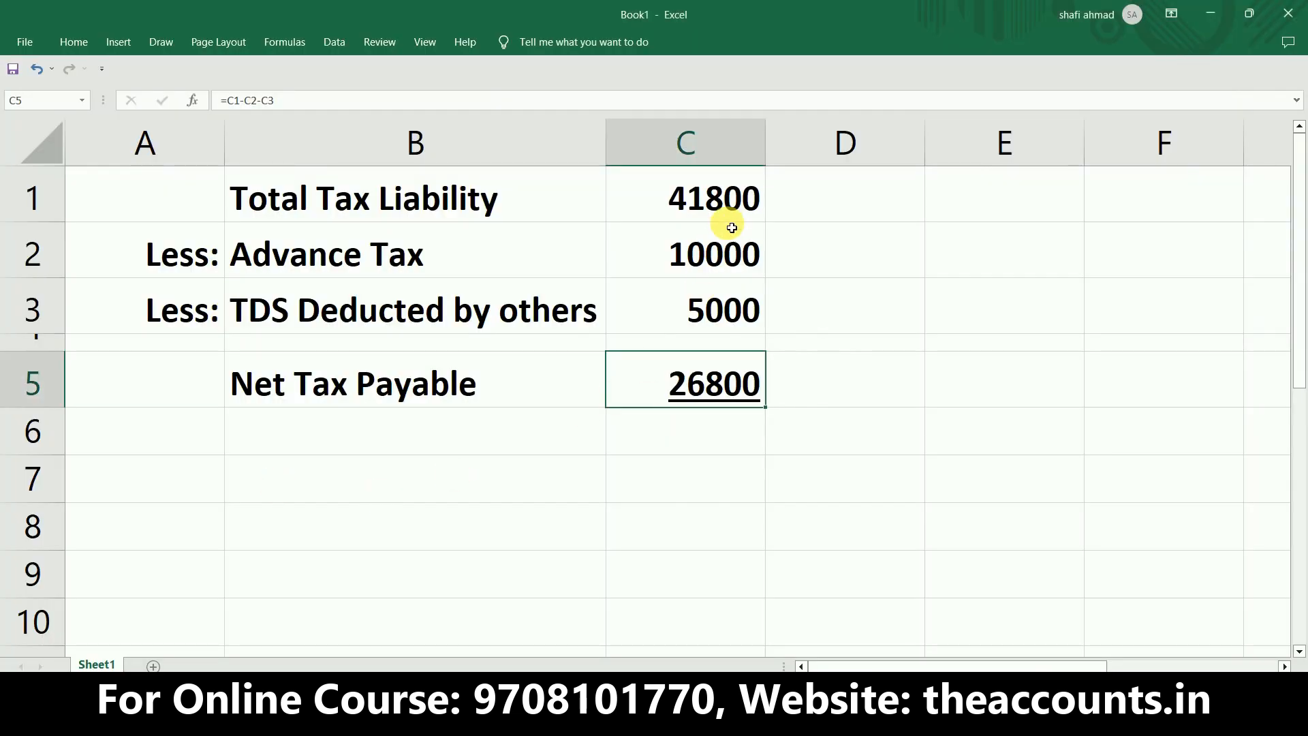
pyautogui.click(726, 210)
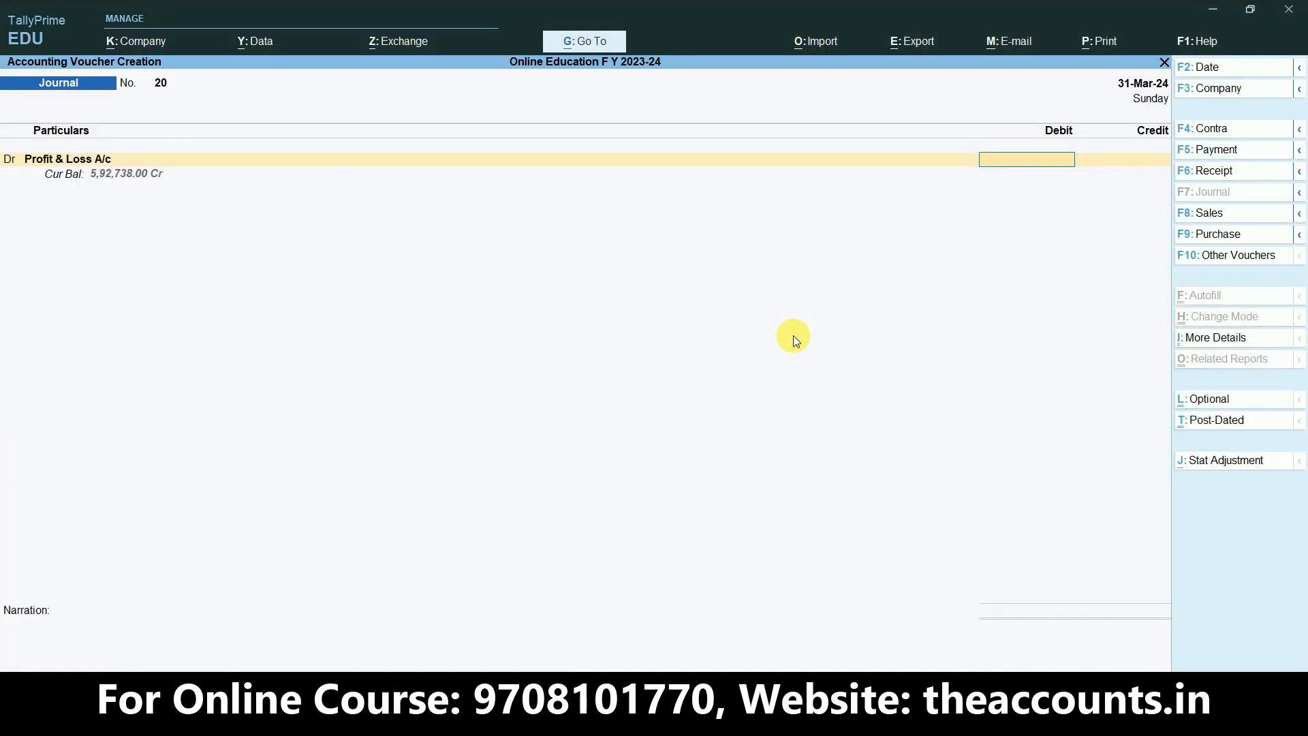
pyautogui.write('41800')
pyautogui.press('Return')
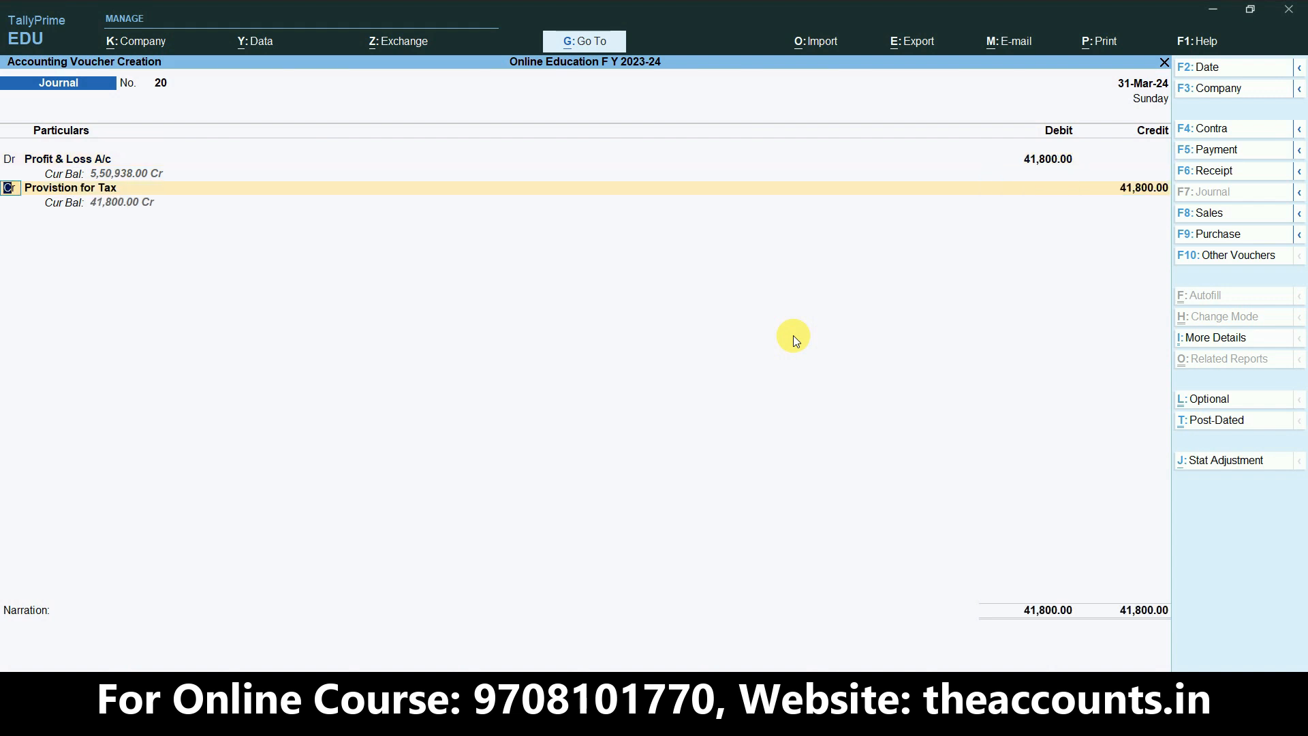
# Open the Provistion for Tax ledger from the voucher's credit line, check its parent group and accept the ledger
pyautogui.press('Return')
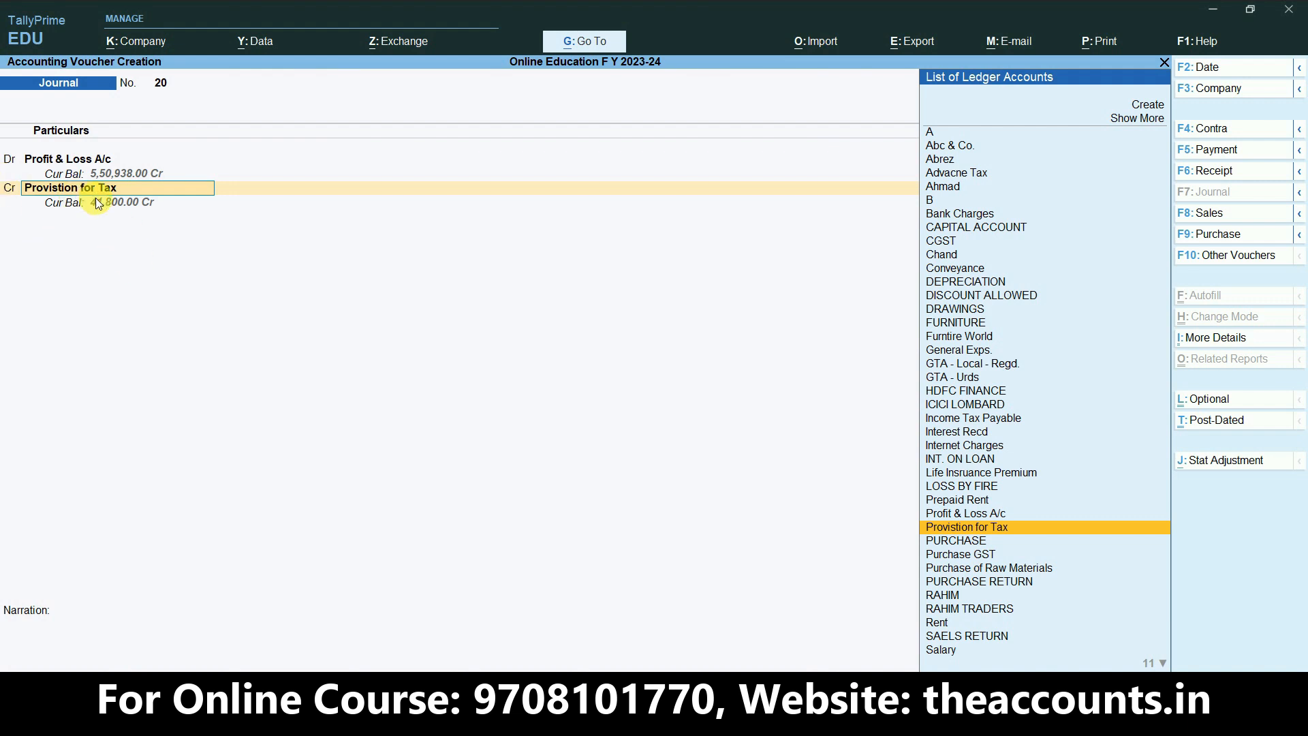
pyautogui.hotkey('ctrl', 'Return')
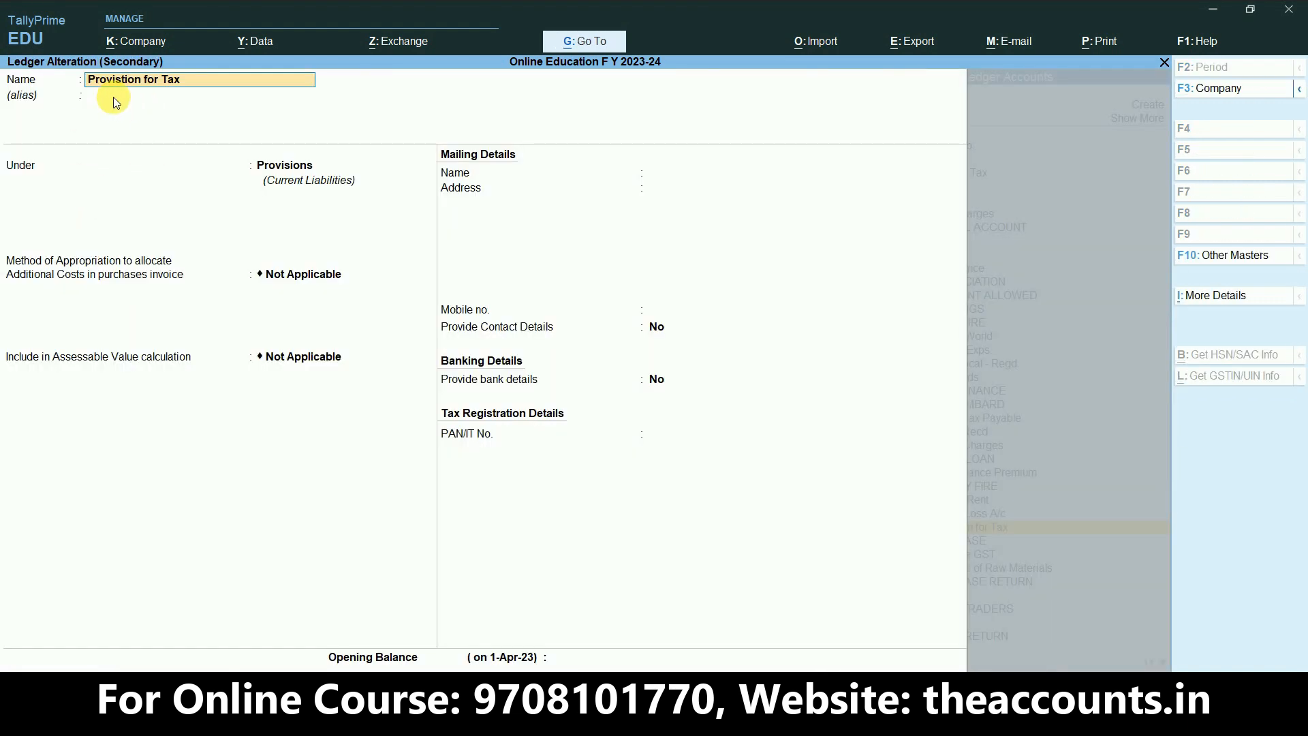
pyautogui.press('ctrl')
pyautogui.click(532, 249)
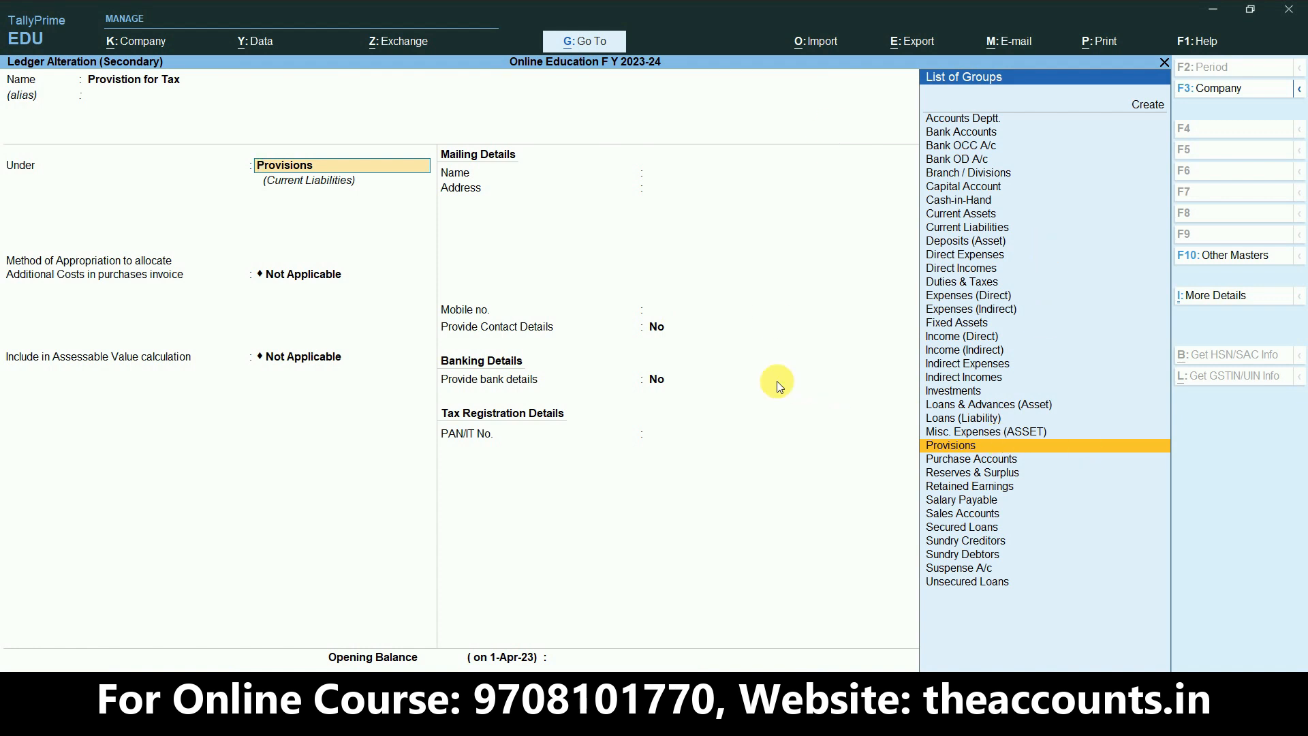
pyautogui.hotkey('ctrl', 'a')
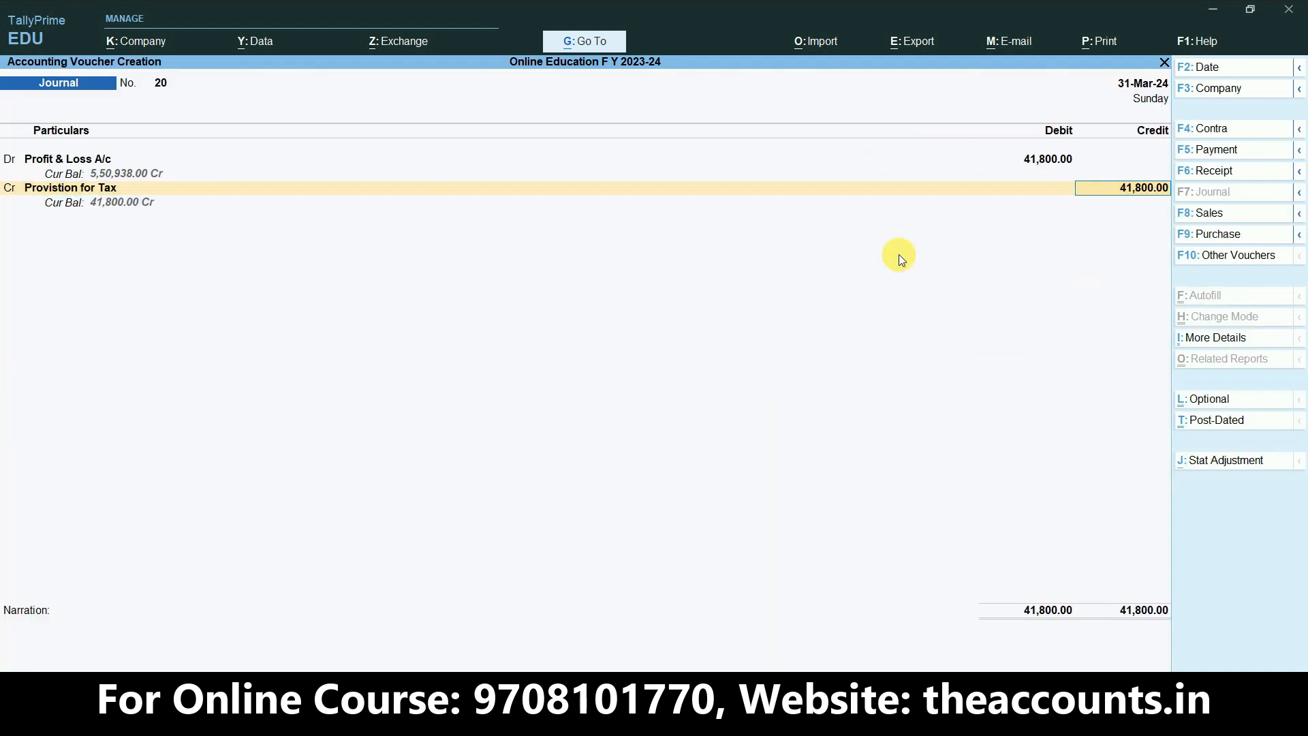
# Save the tax provision journal voucher with its narration left blank
pyautogui.press('Return')
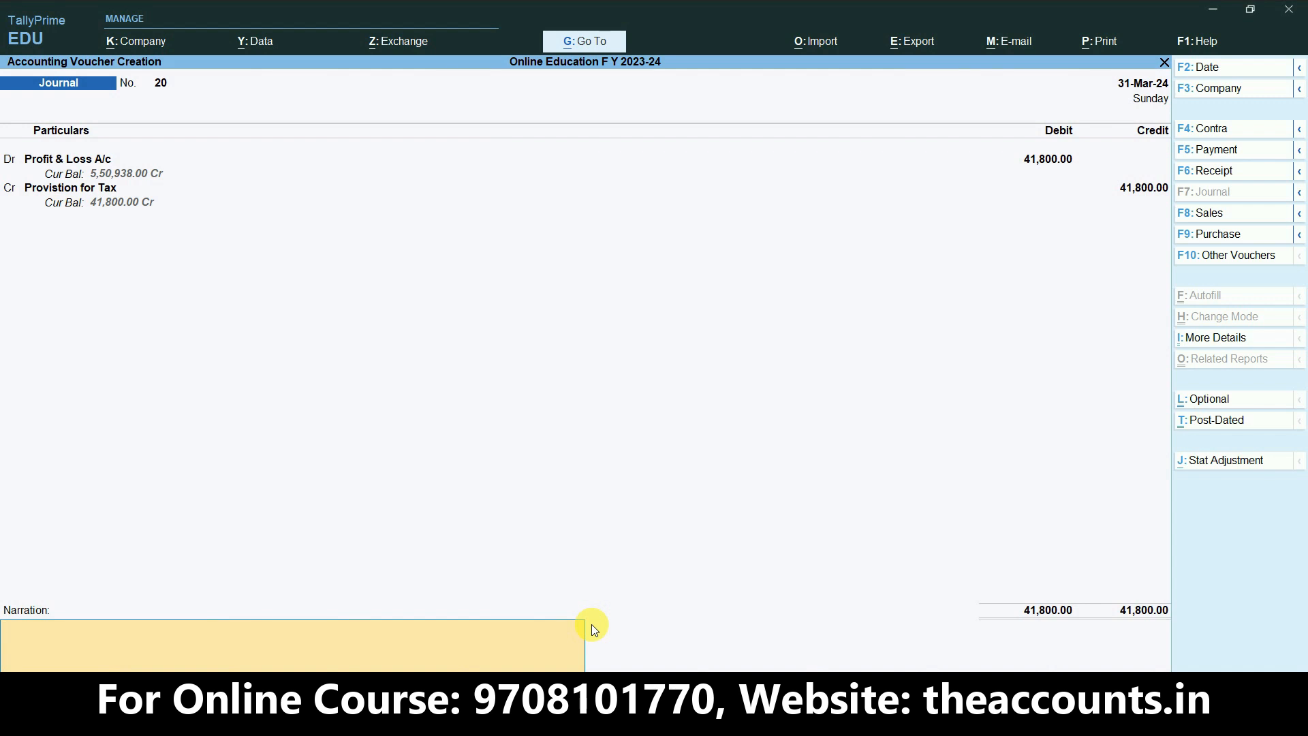
pyautogui.press('Return')
pyautogui.press('Return')
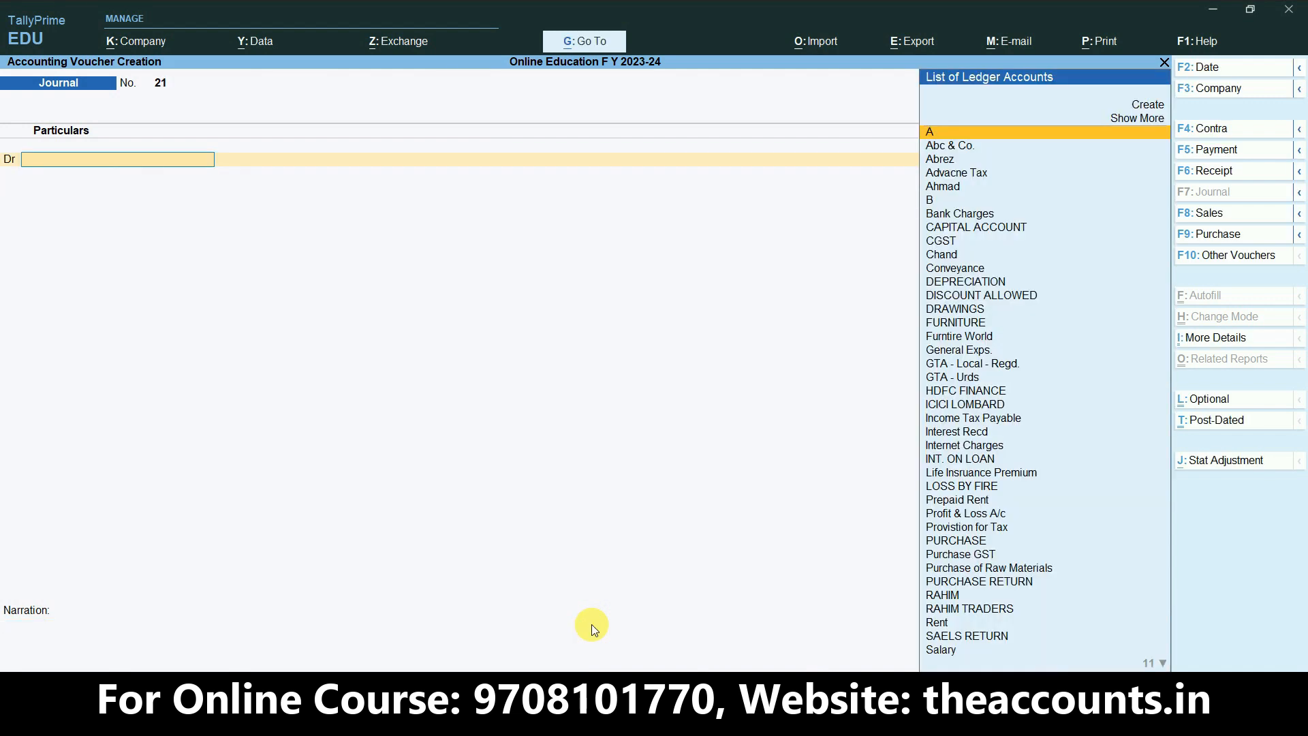
# Leave voucher entry and open the Balance Sheet in detailed view
pyautogui.press('Escape')
pyautogui.press('Escape')
pyautogui.press('Escape')
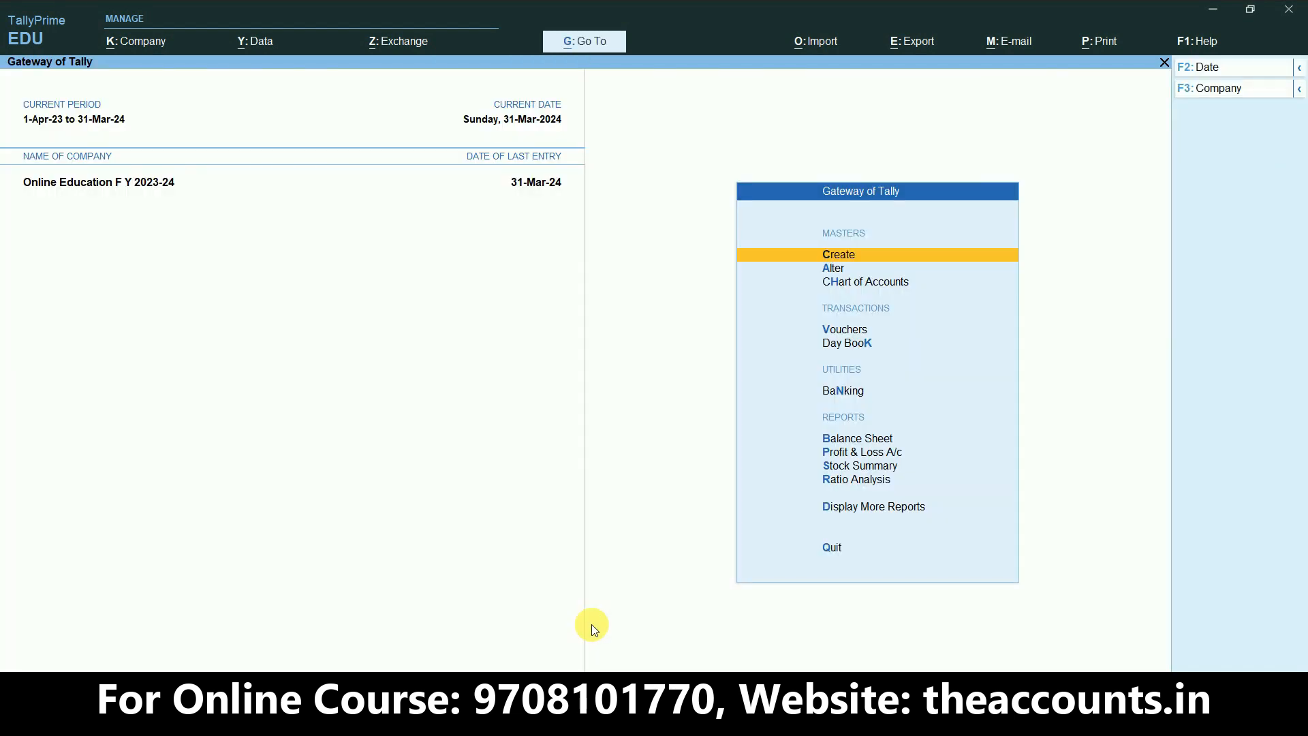
pyautogui.press('b')
pyautogui.hotkey('alt', 'F5')
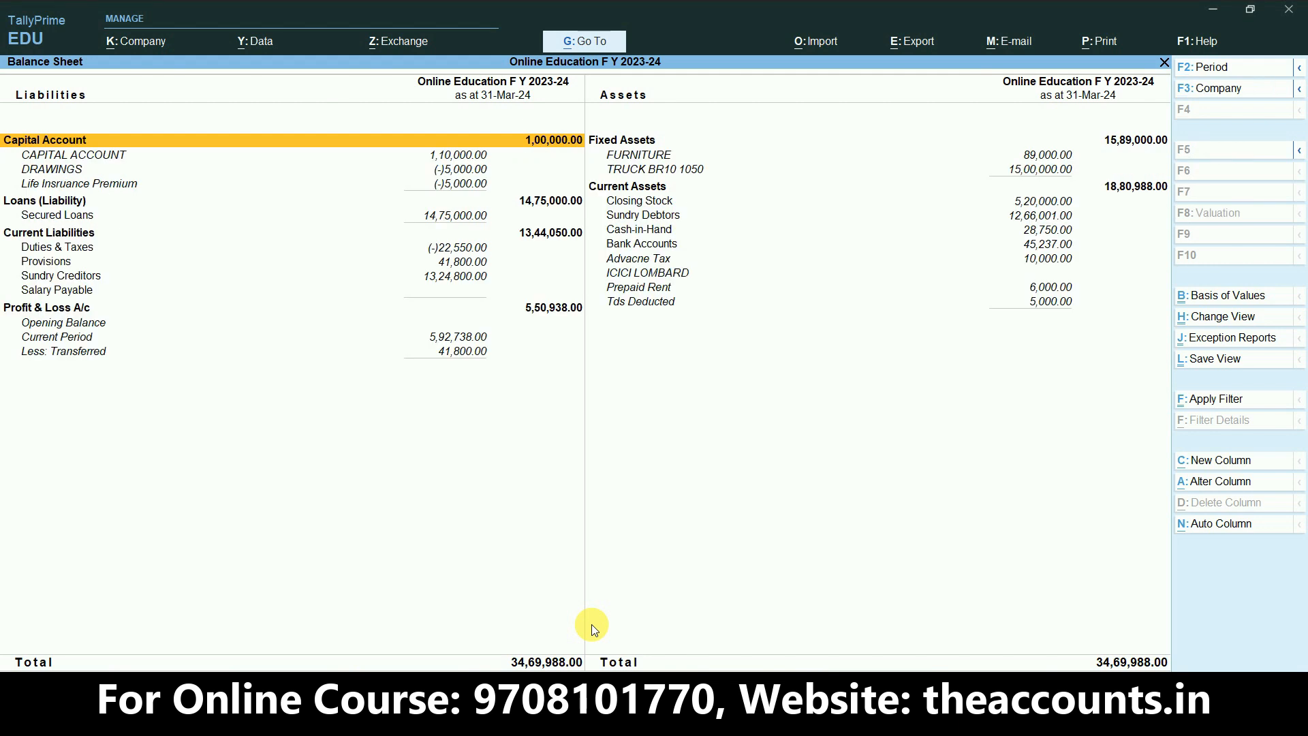
# Compare the Provisions, Advacne Tax and Tds Deducted balances with Net Tax Payable in the Excel workbook, returning to TallyPrime
pyautogui.click(64, 263)
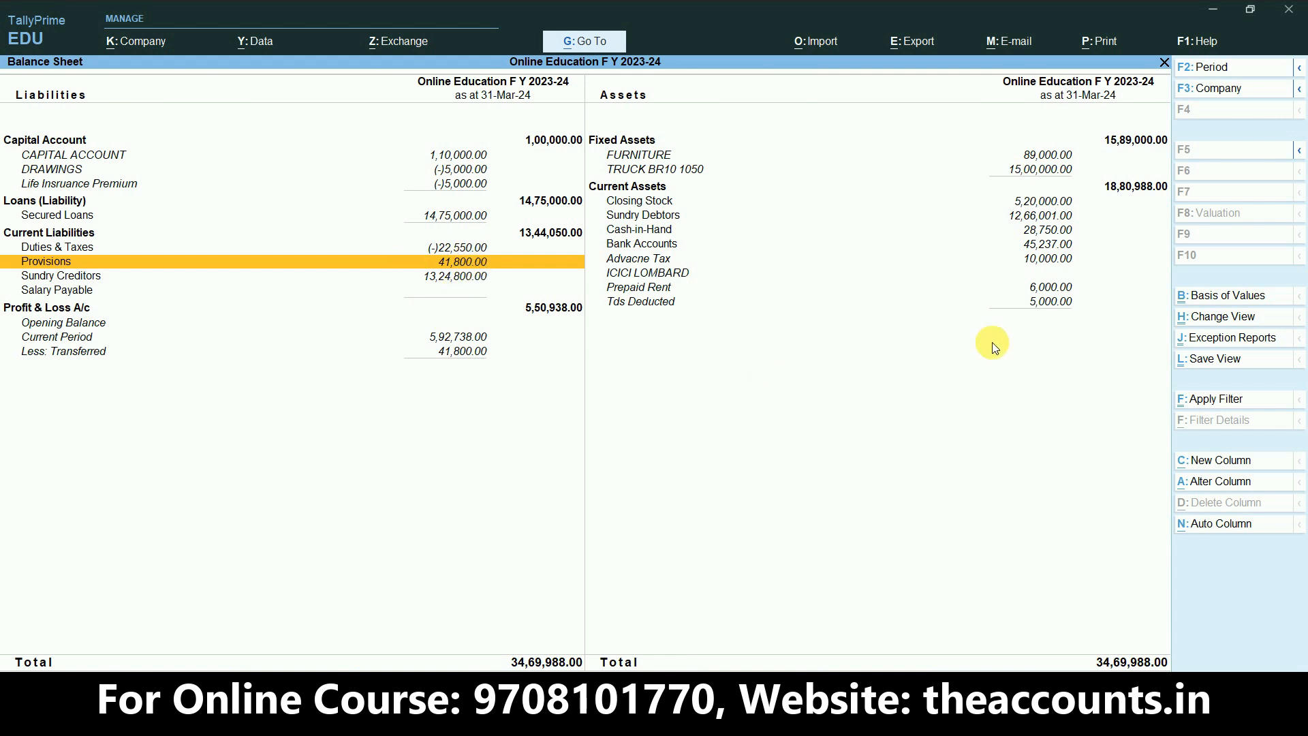
pyautogui.click(1066, 258)
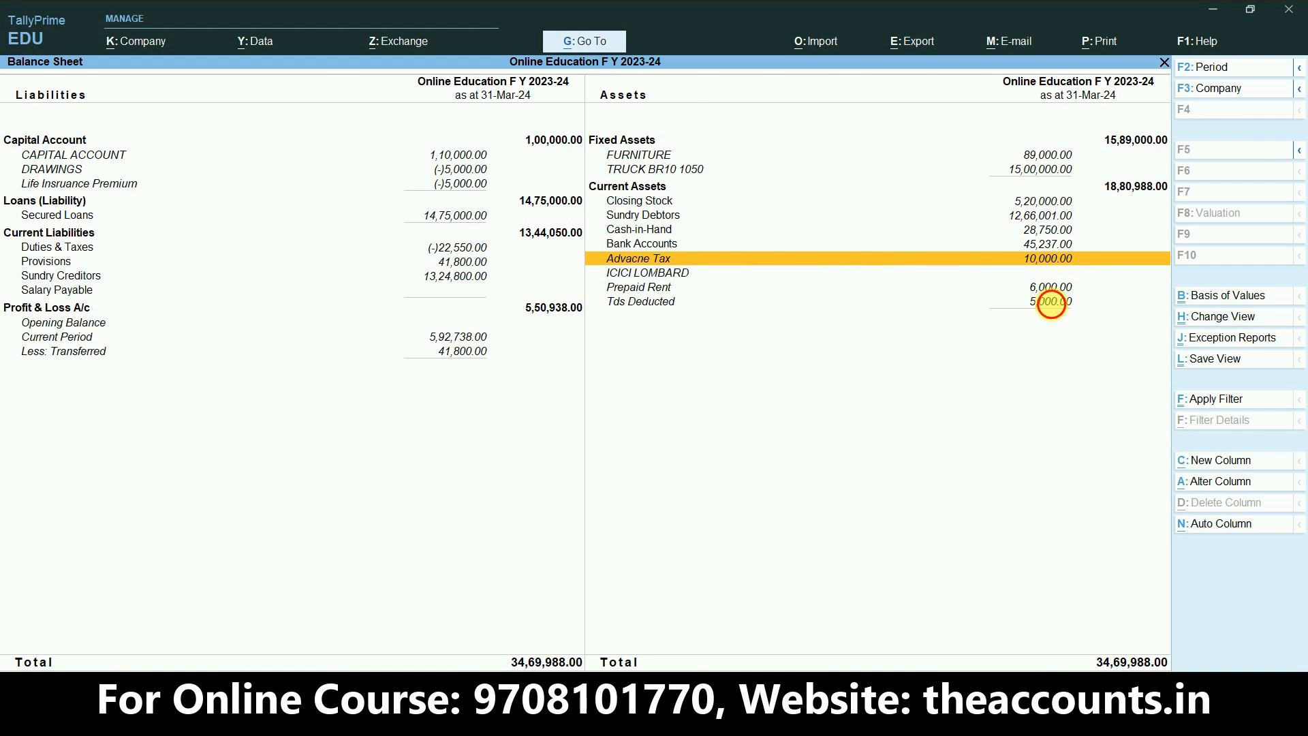
pyautogui.click(1055, 305)
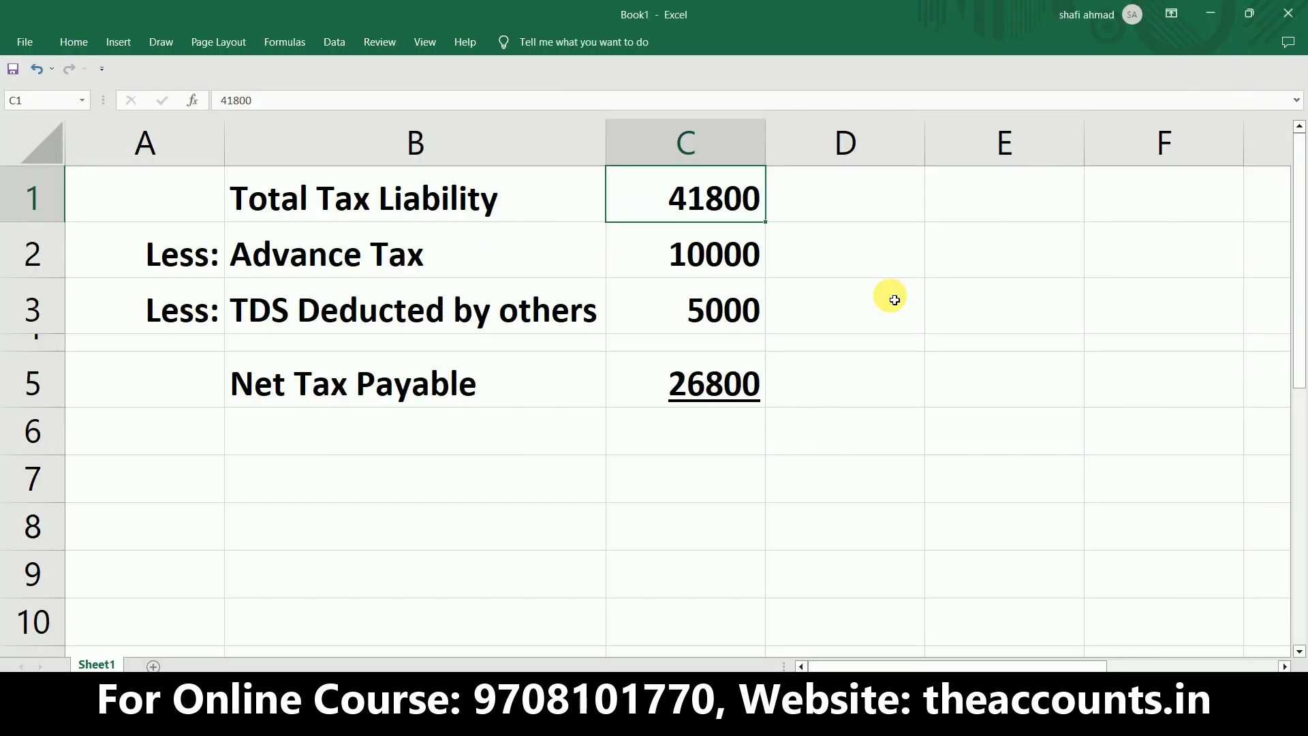
pyautogui.click(695, 385)
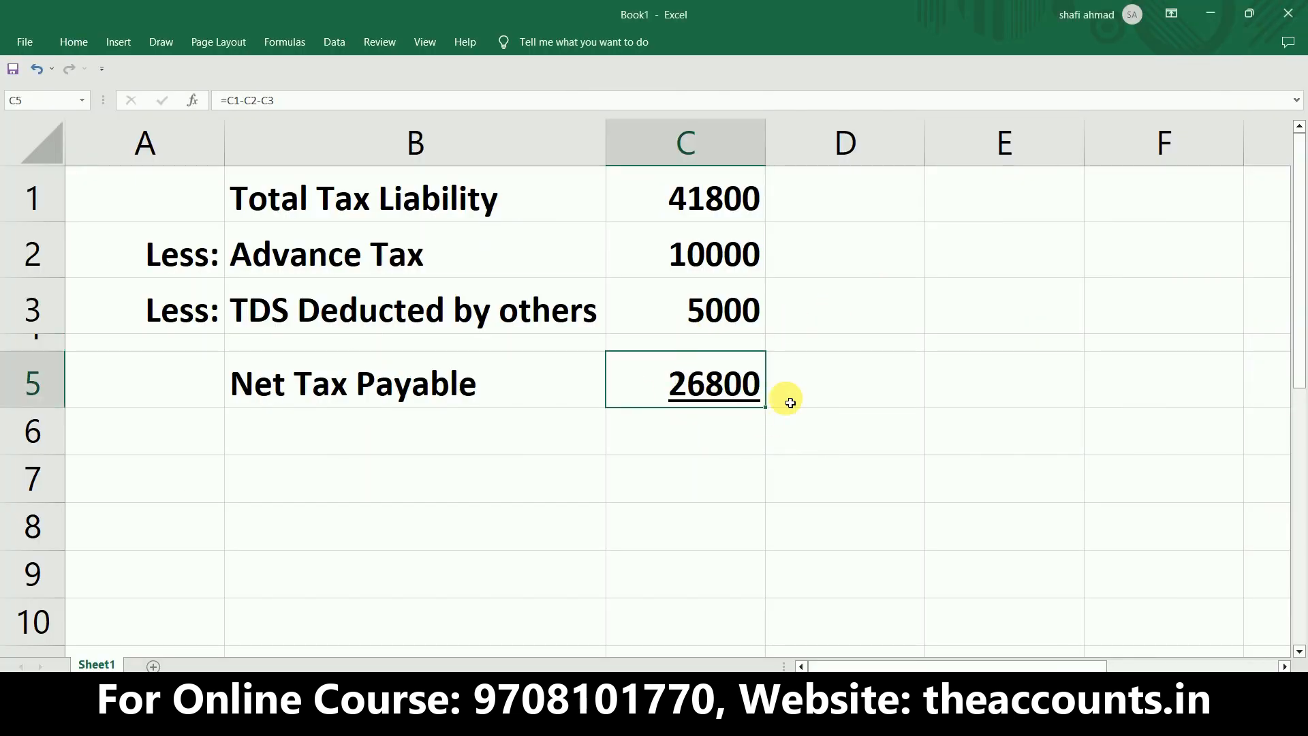
pyautogui.hotkey('alt', 'Tab')
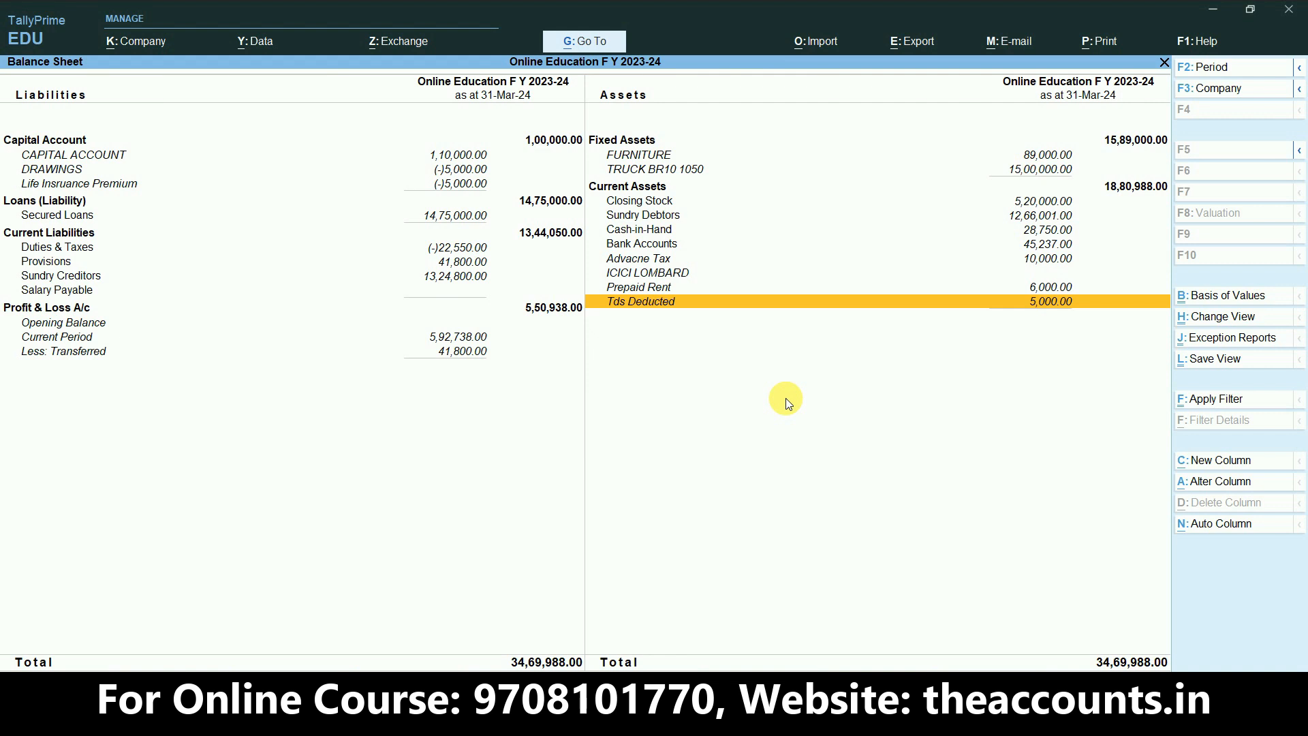
# Leave the Balance Sheet and start a new journal voucher
pyautogui.press('Escape')
pyautogui.press('Home')
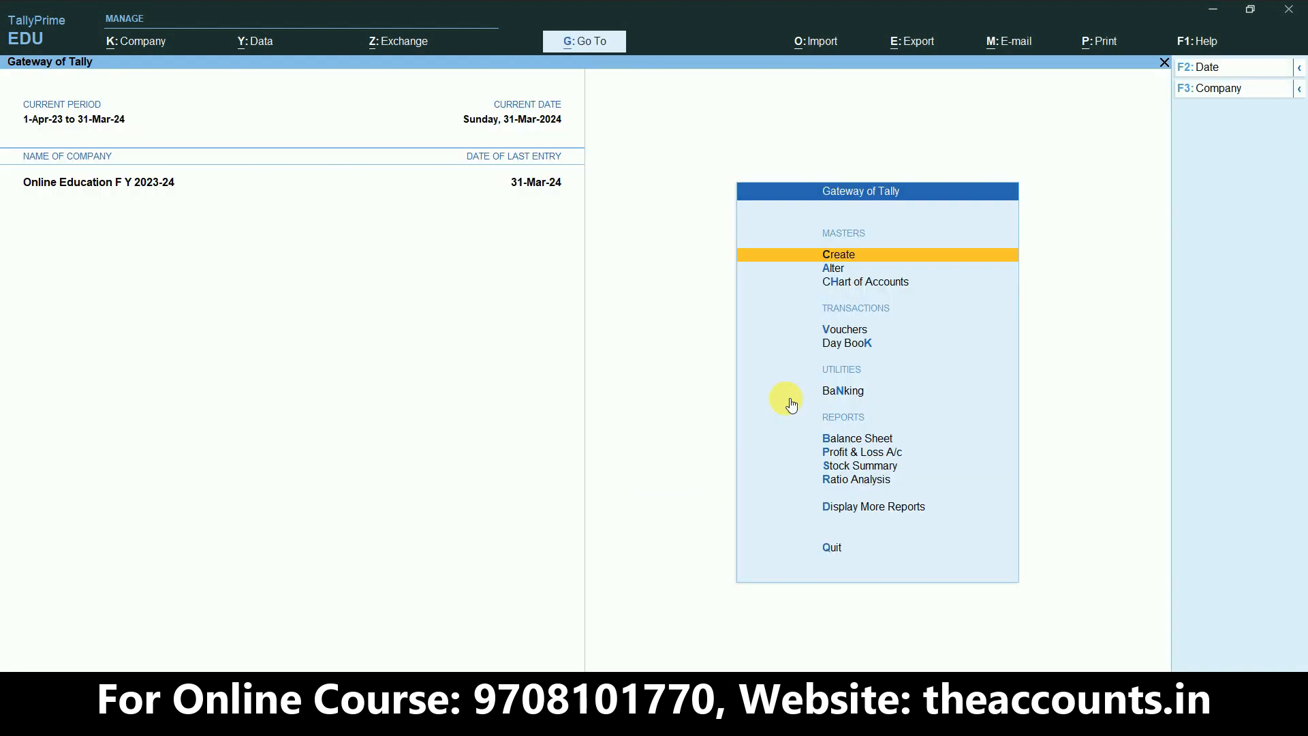
pyautogui.press('v')
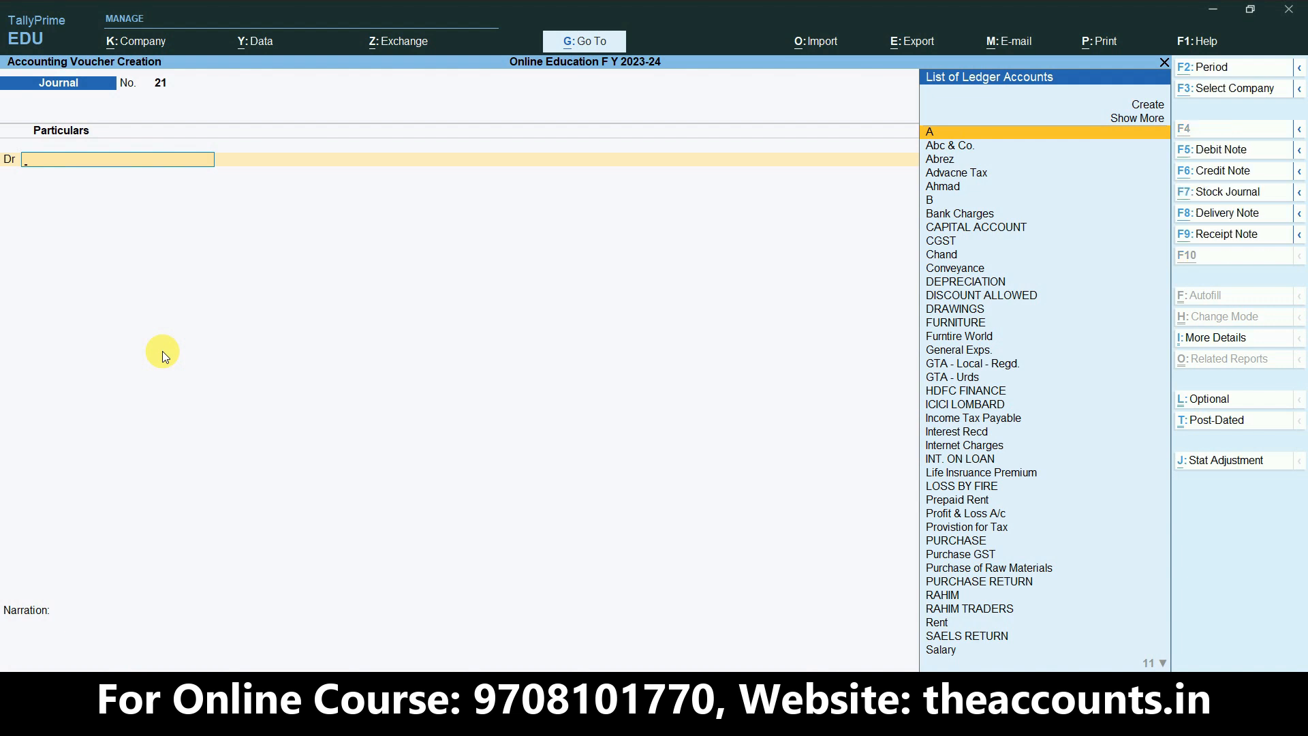
# Switch to the Excel workbook, check the Advance Tax and TDS Deducted by others amounts, and return to TallyPrime
pyautogui.hotkey('alt', 'Tab')
pyautogui.click(690, 268)
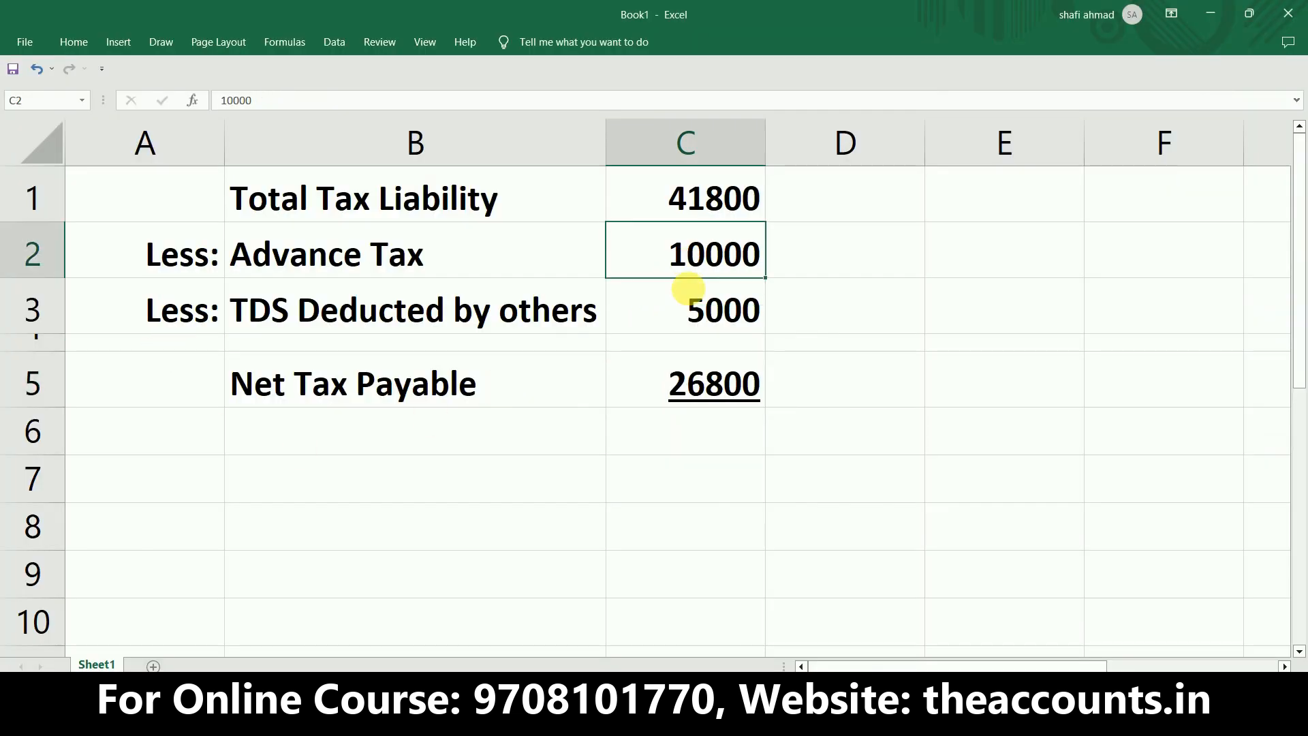
pyautogui.click(691, 305)
pyautogui.click(462, 251)
pyautogui.click(450, 309)
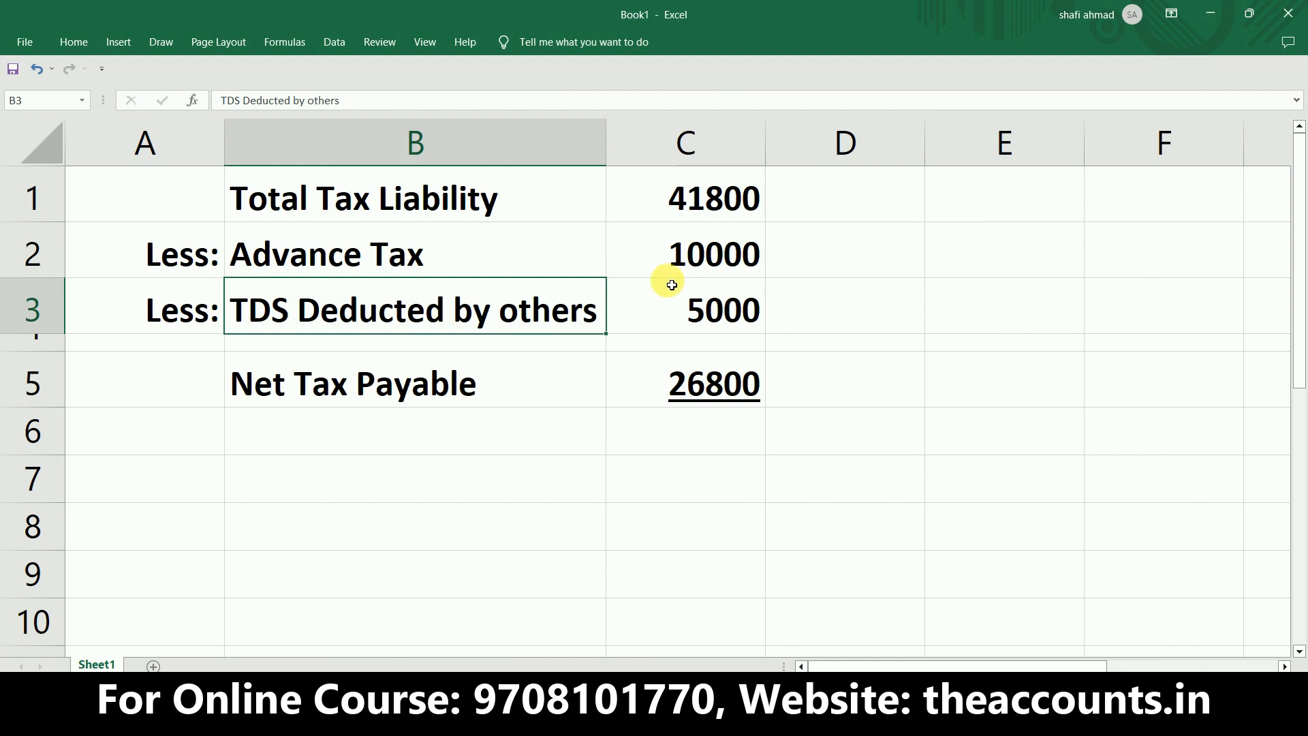
pyautogui.click(703, 263)
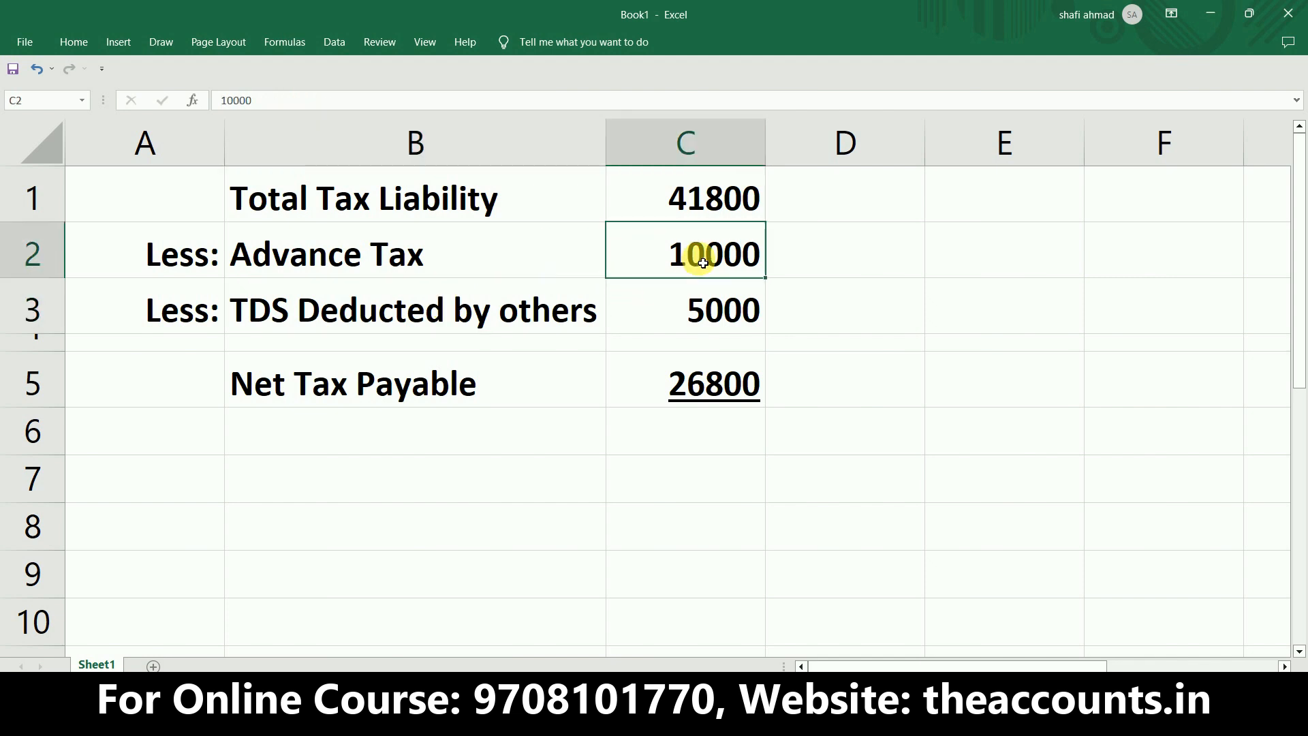
pyautogui.click(712, 295)
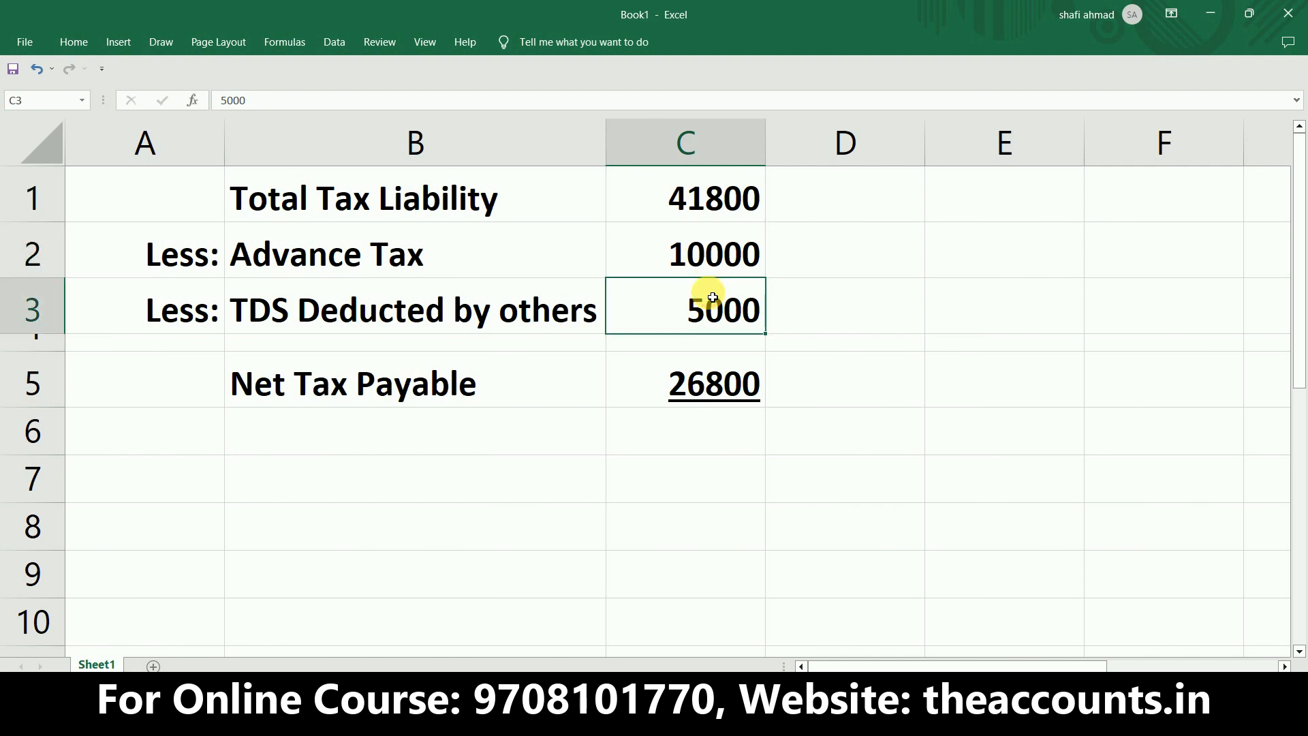
pyautogui.click(717, 271)
pyautogui.hotkey('alt', 'Tab')
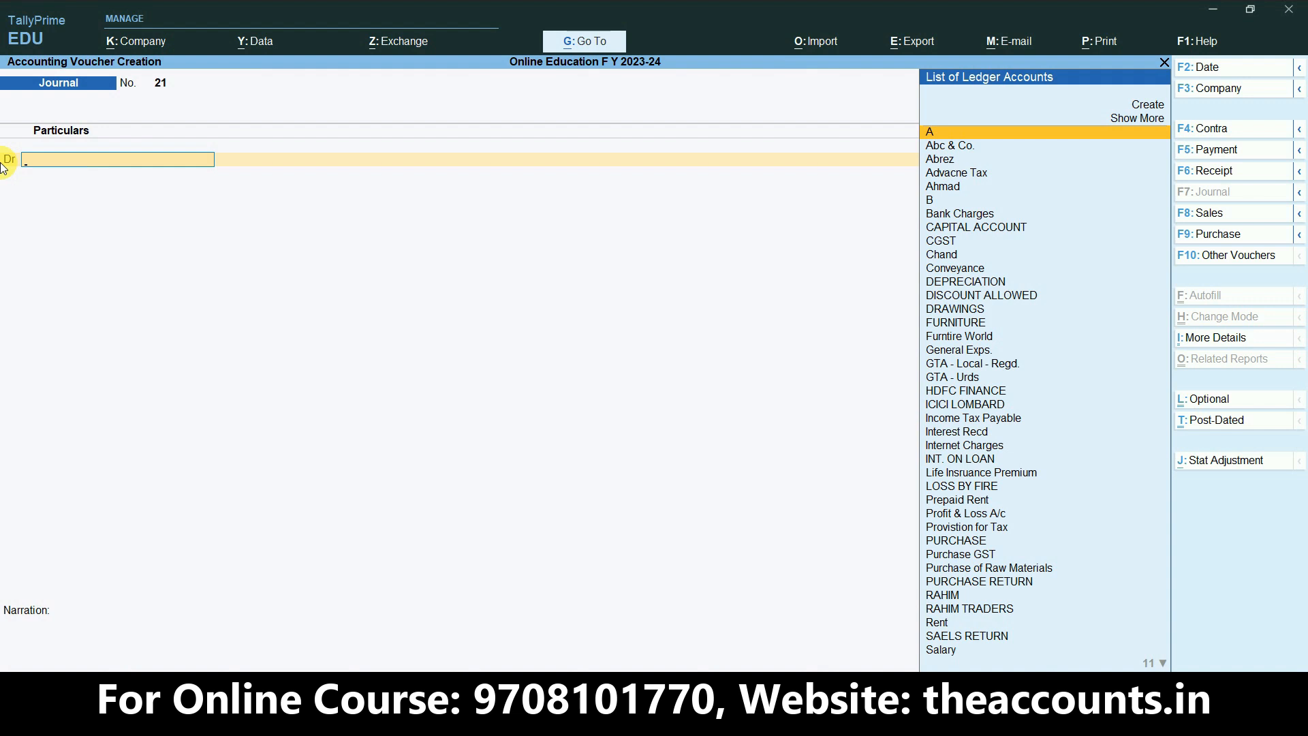
pyautogui.press('ctrl')
pyautogui.write('P')
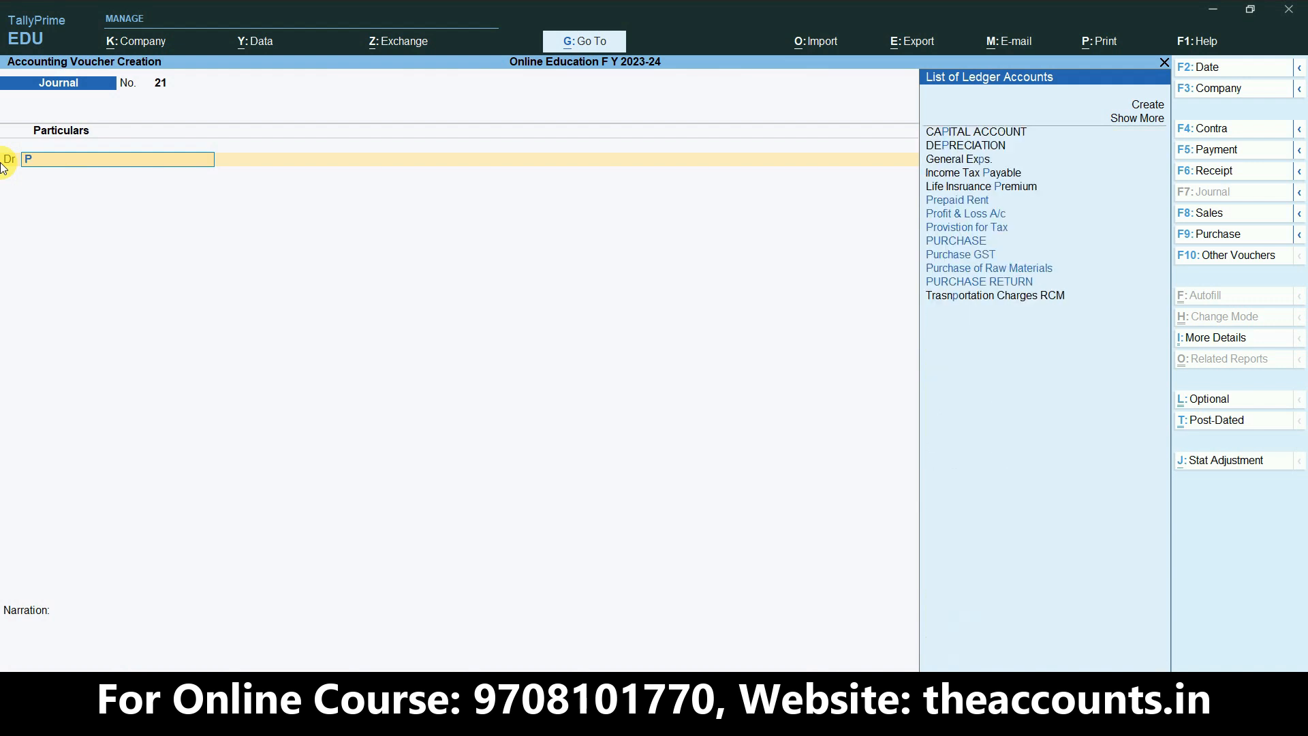
pyautogui.write('rofe')
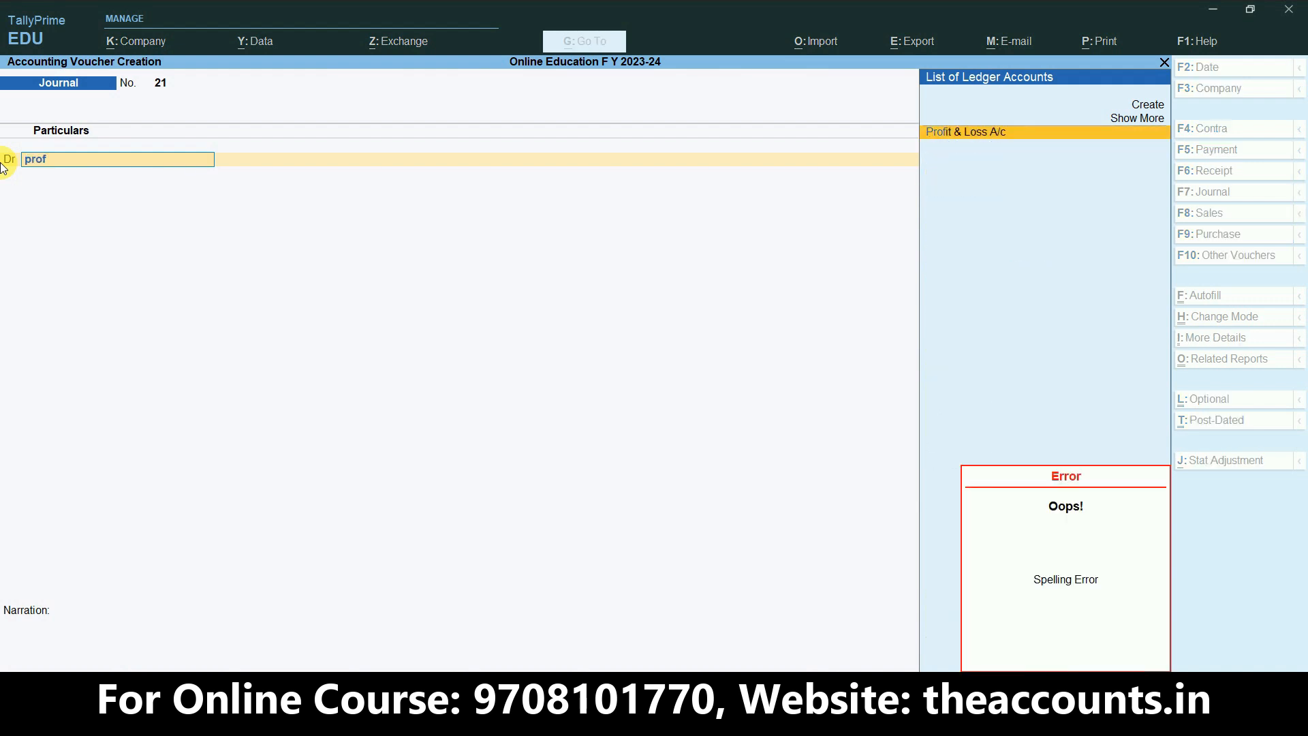
pyautogui.press('BackSpace')
pyautogui.press('BackSpace')
pyautogui.press('BackSpace')
pyautogui.press('BackSpace')
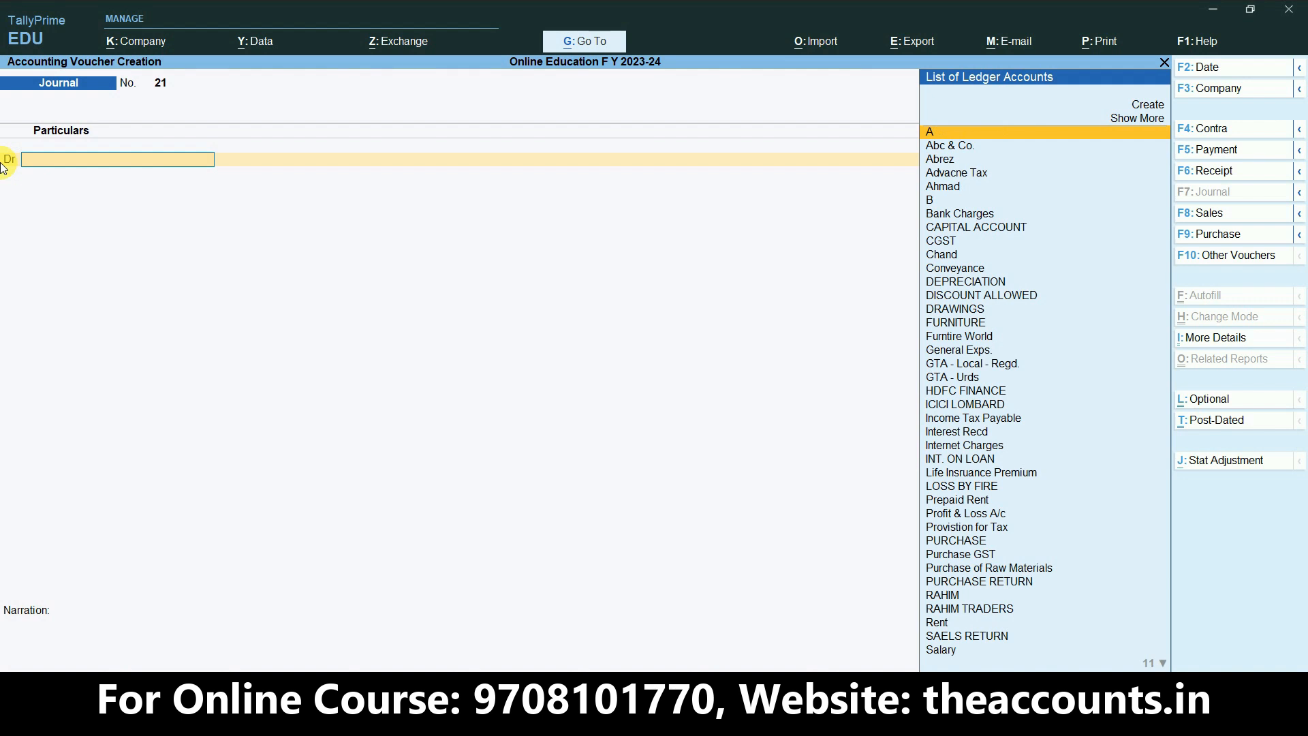
# Debit the Provistion for Tax ledger with 41,800 in the journal voucher
pyautogui.write('prov')
pyautogui.press('Return')
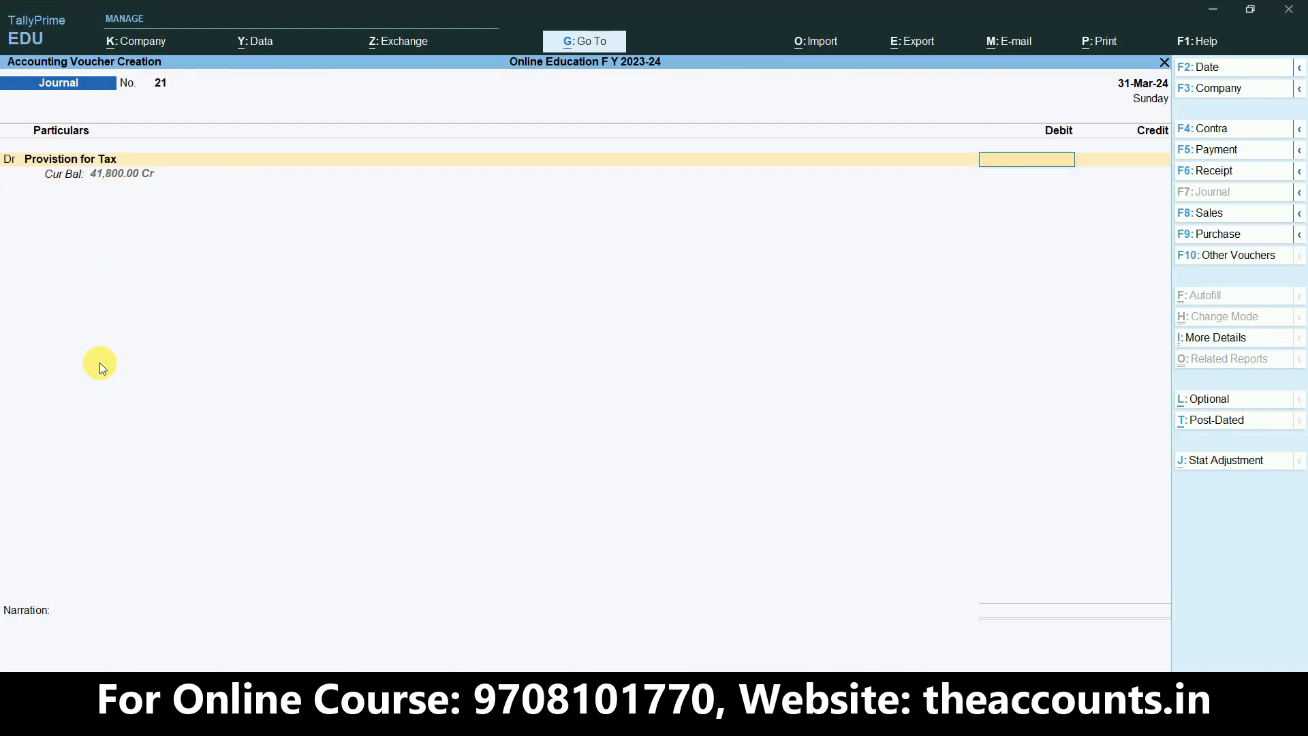
pyautogui.write('41800')
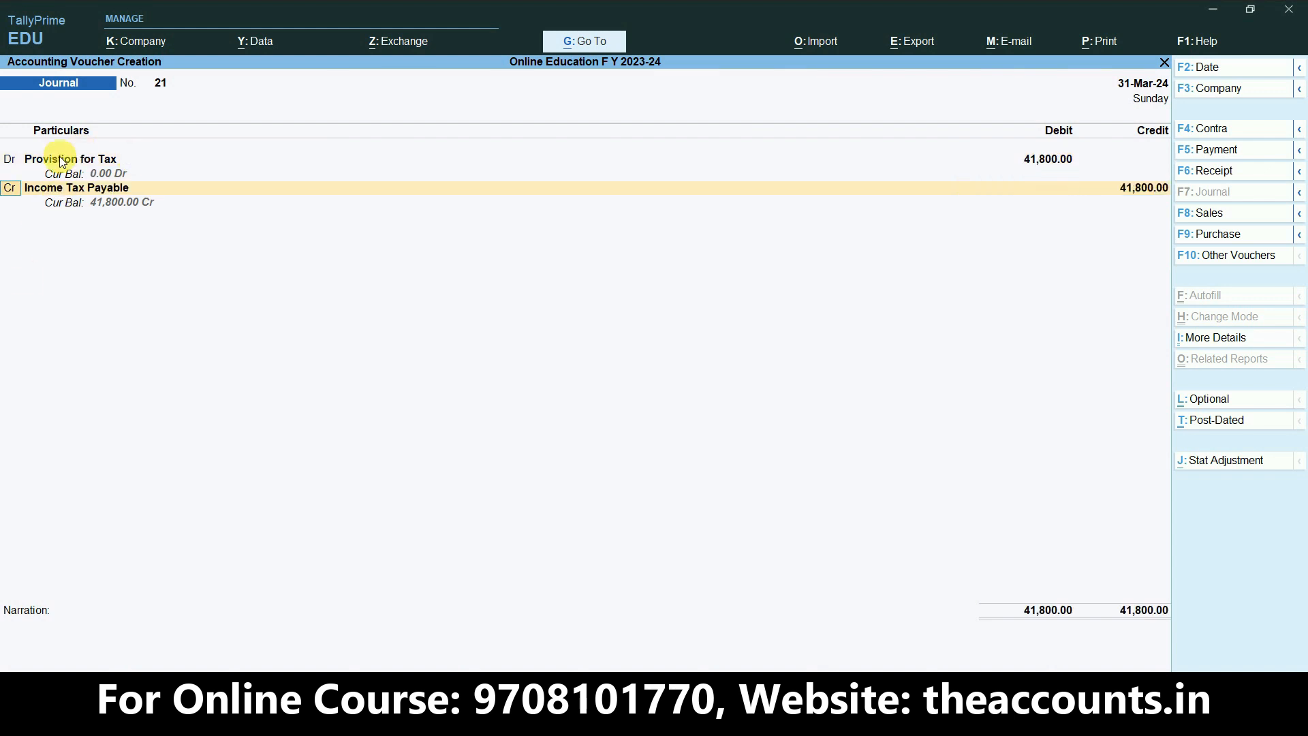
# Replace the ledger on the first credit line with Advacne Tax and set its credit amount to 10,000
pyautogui.press('ctrl')
pyautogui.press('Return')
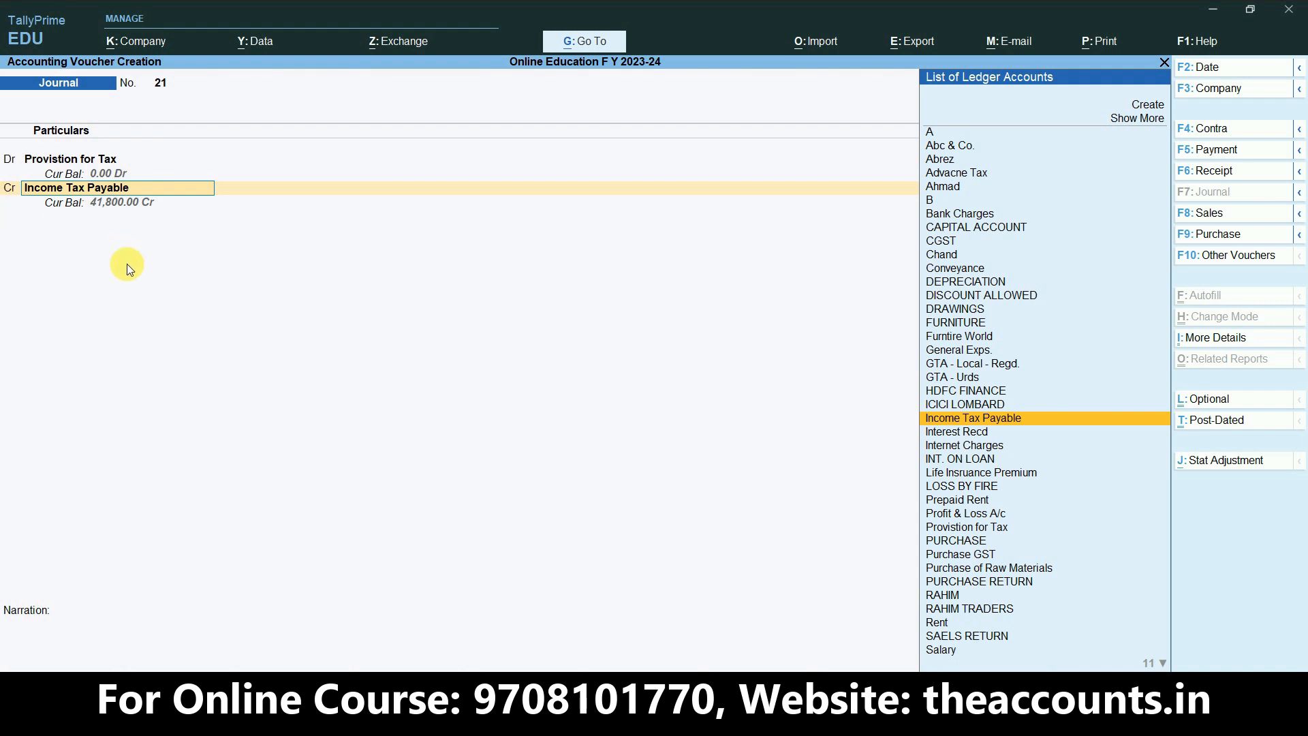
pyautogui.write('Adva')
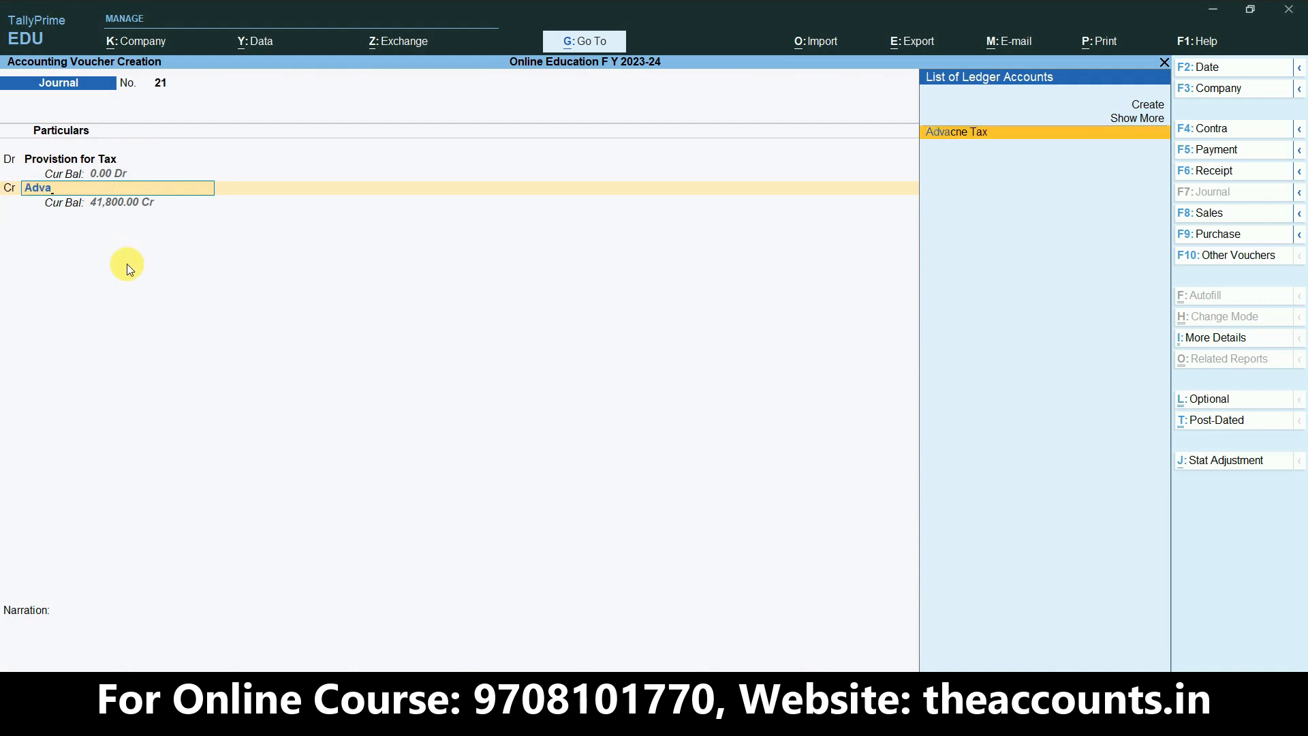
pyautogui.press('Return')
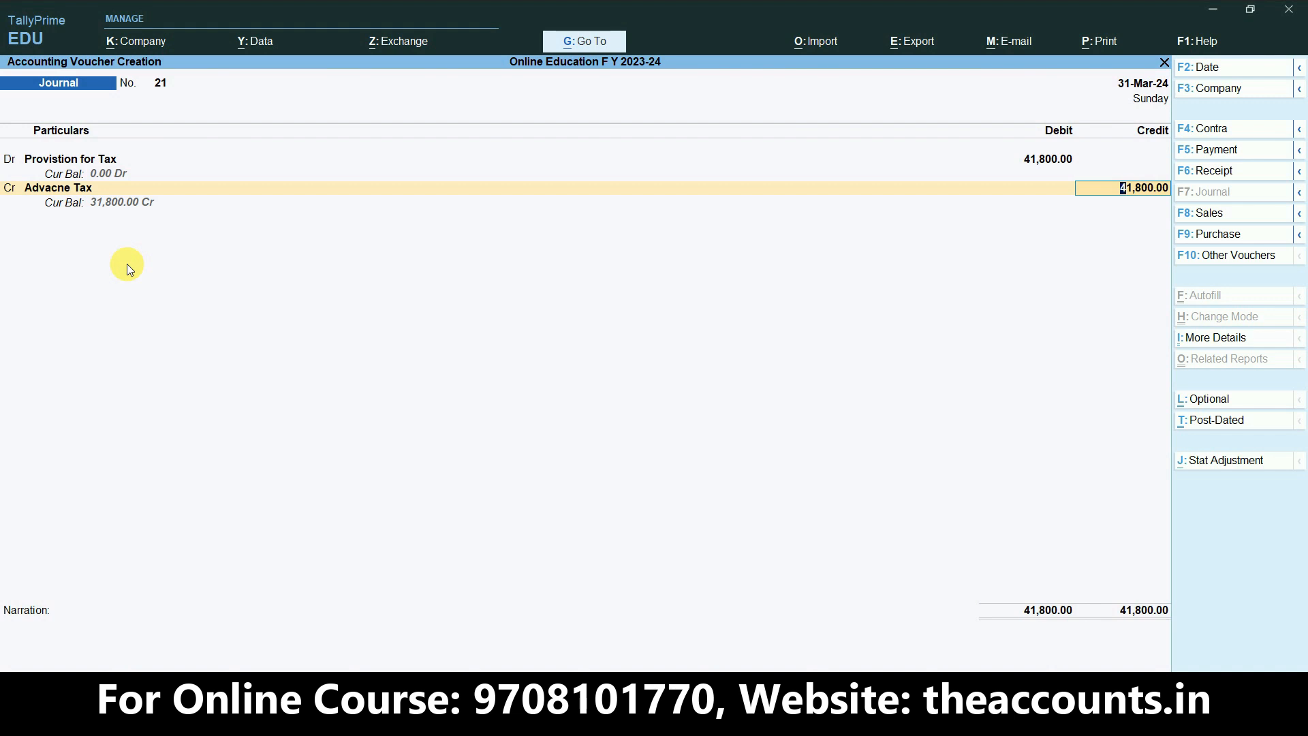
pyautogui.press('BackSpace')
pyautogui.write('100000')
pyautogui.press('BackSpace')
pyautogui.press('Return')
# Set the second credit line to the Tds Deducted ledger with an amount of 5,000
pyautogui.press('Return')
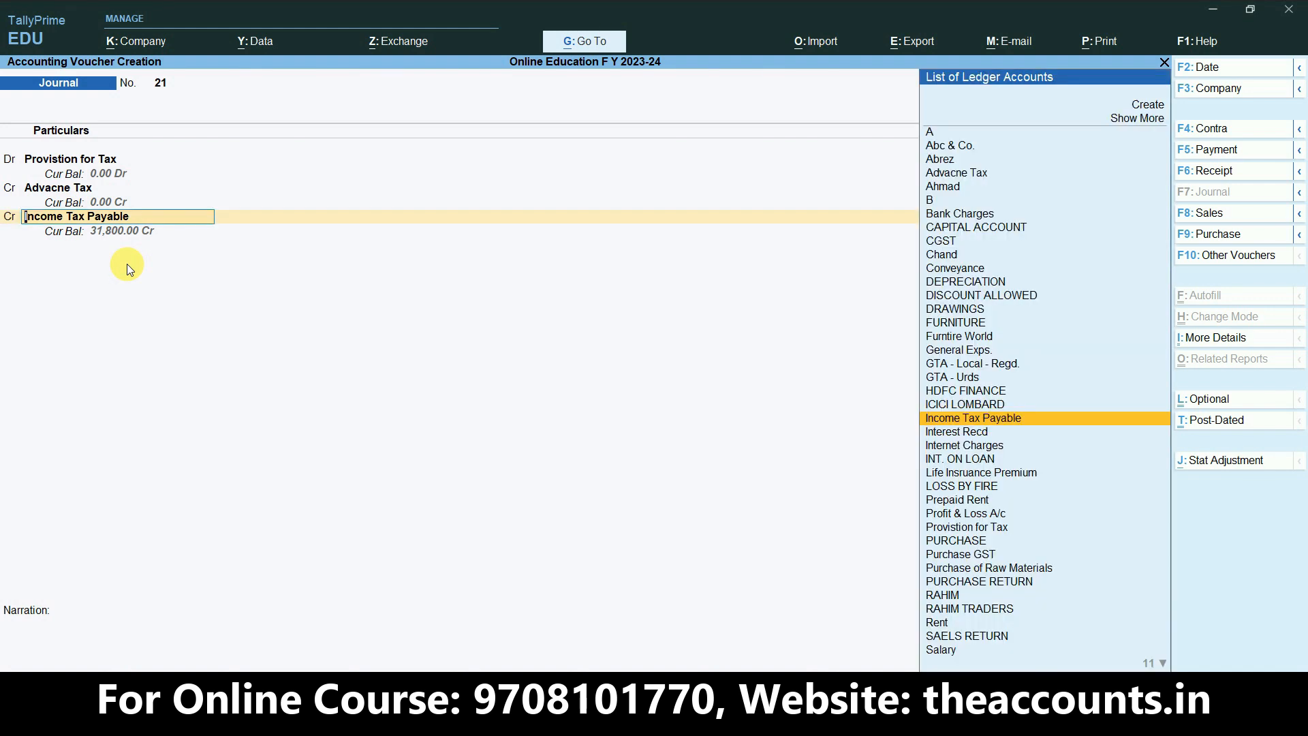
pyautogui.write('Tds')
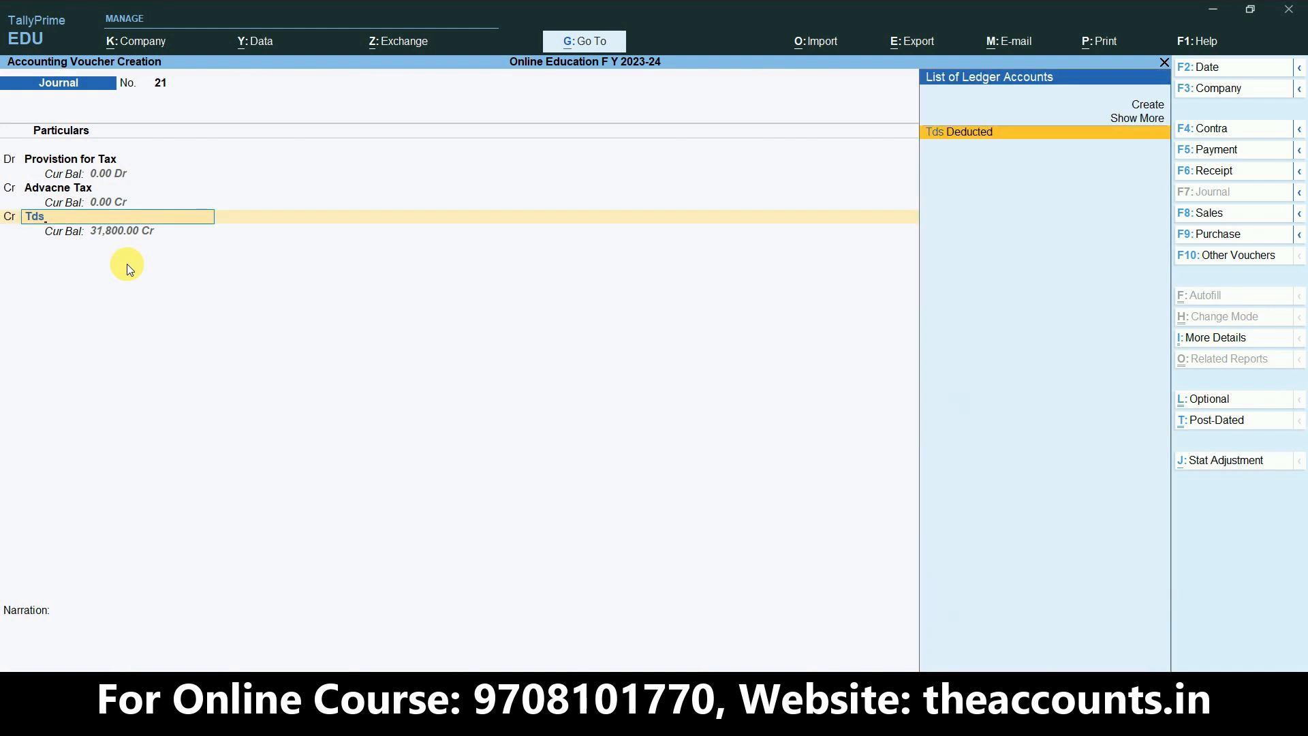
pyautogui.press('Return')
pyautogui.write('5000')
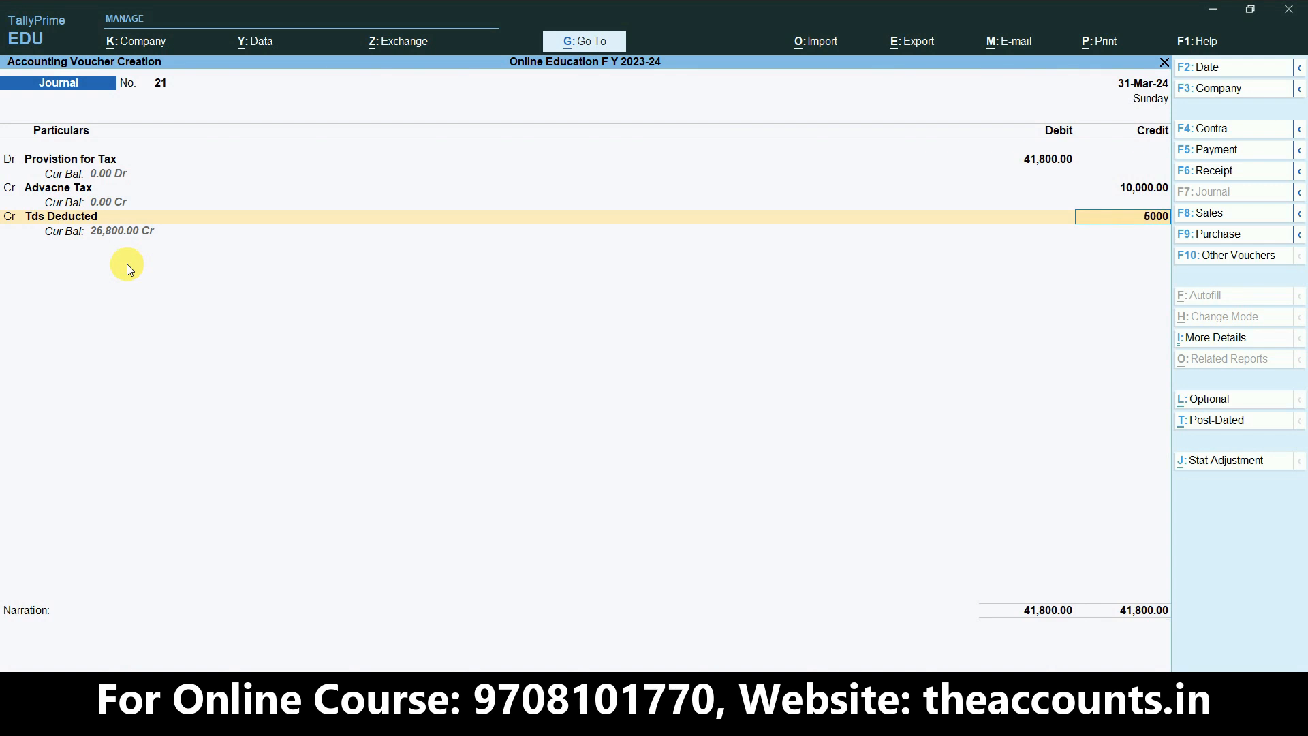
pyautogui.press('Return')
pyautogui.press('ctrl')
pyautogui.moveTo(256, 90)
pyautogui.mouseDown()
pyautogui.moveTo(258, 107)
pyautogui.moveTo(375, 57)
pyautogui.mouseUp()
pyautogui.moveTo(254, 160); pyautogui.dragTo(397, 101)
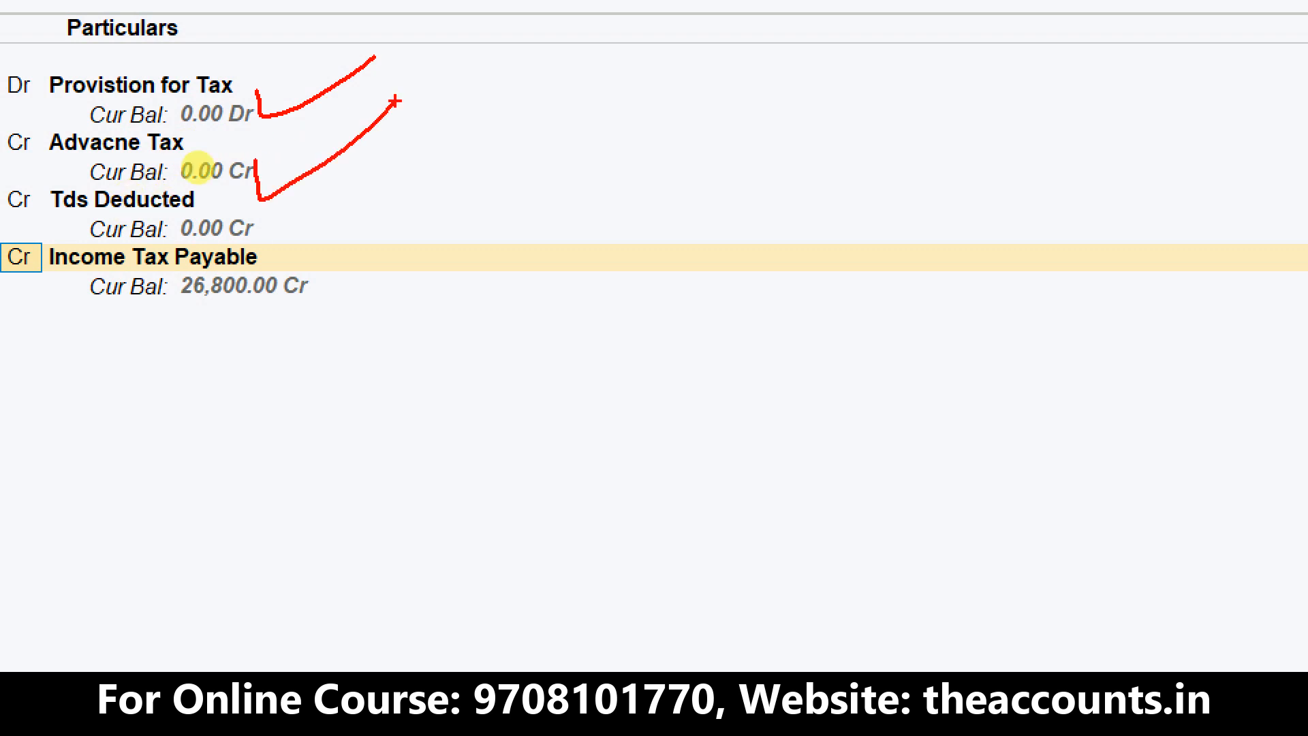
pyautogui.moveTo(235, 205); pyautogui.dragTo(426, 114)
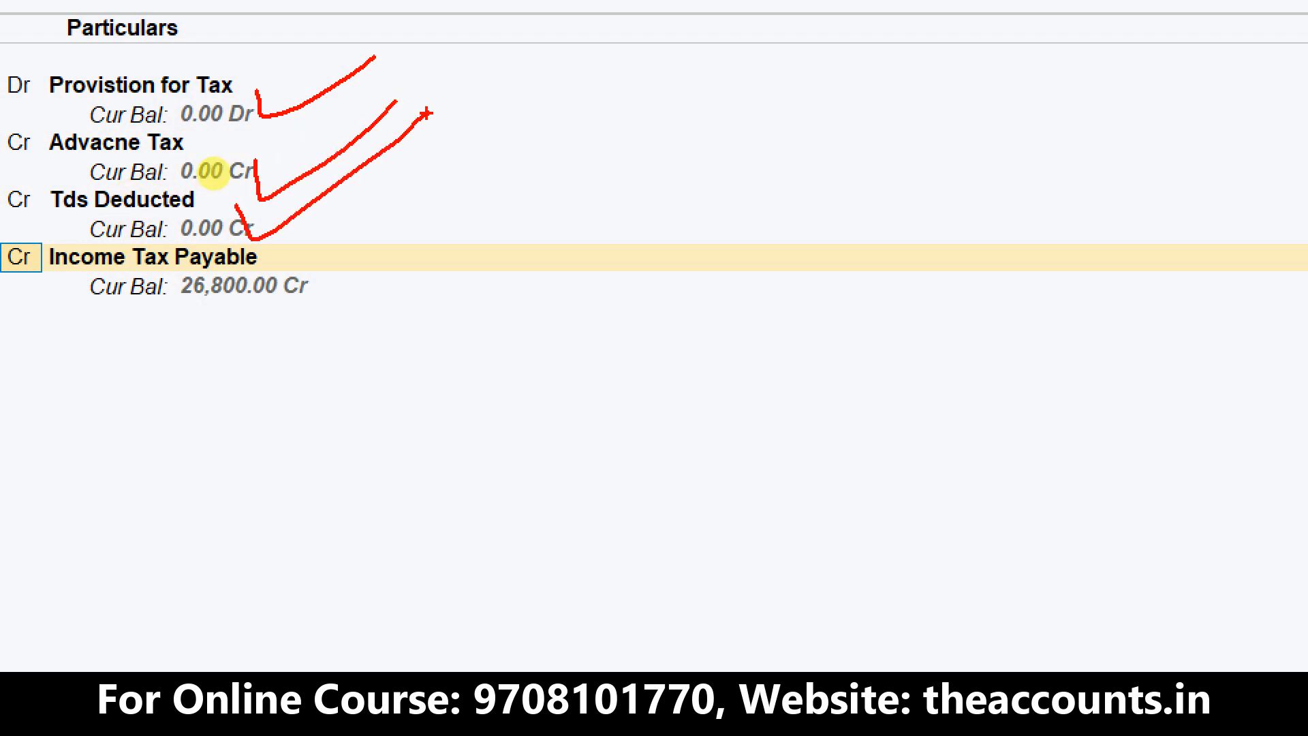
pyautogui.press('Escape')
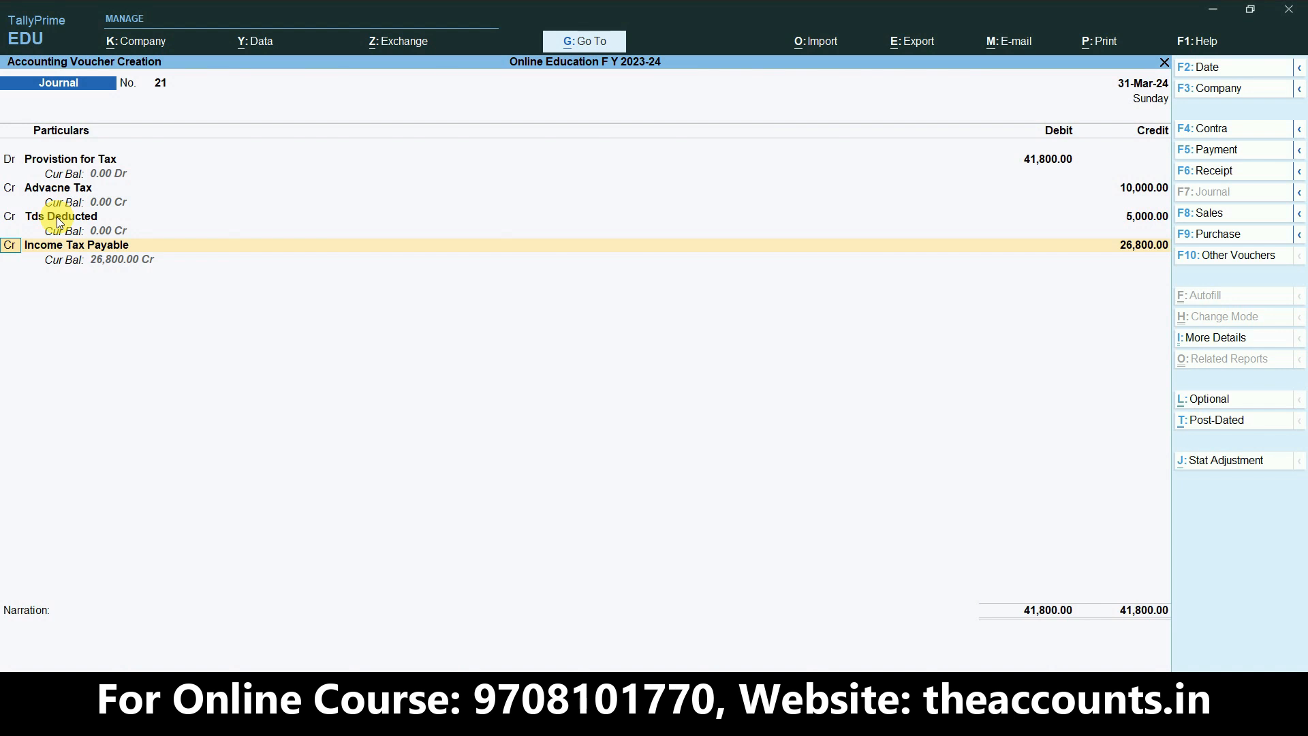
# Open the Income Tax Payable ledger from the last credit line, check its parent group and accept the ledger
pyautogui.press('Return')
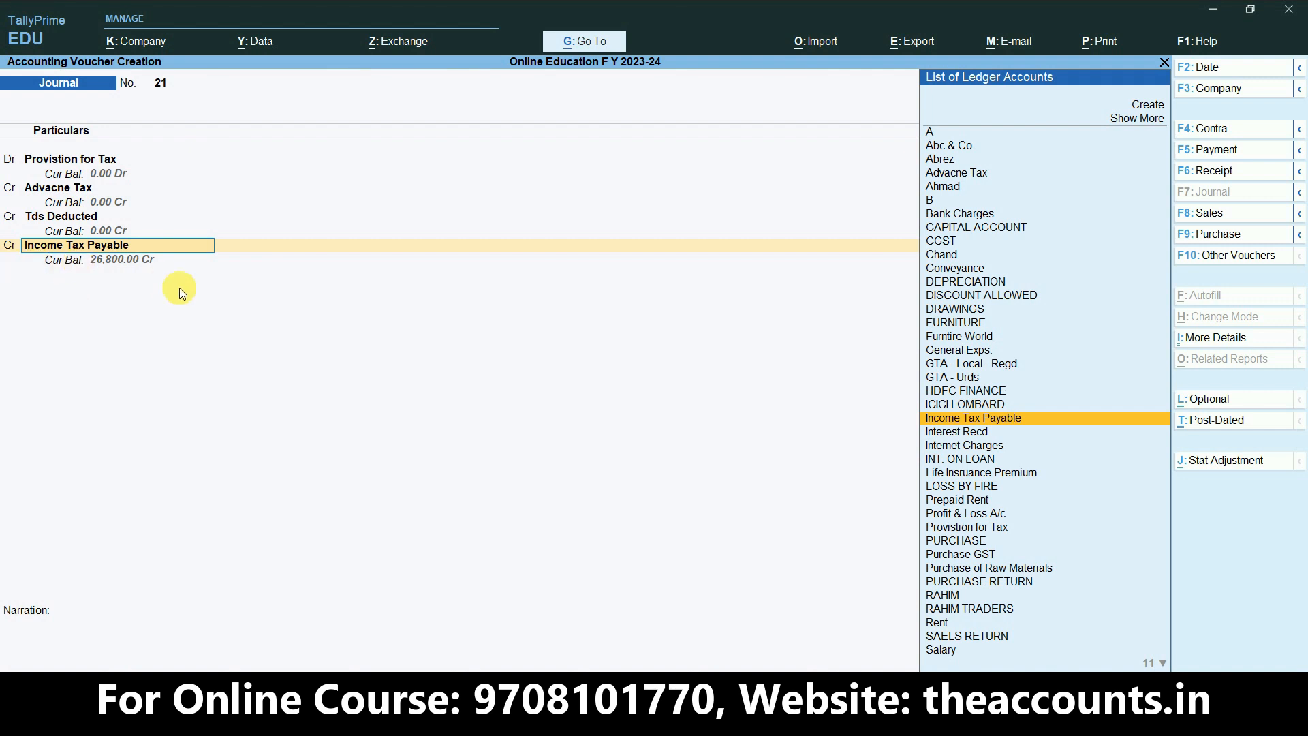
pyautogui.hotkey('ctrl', 'Return')
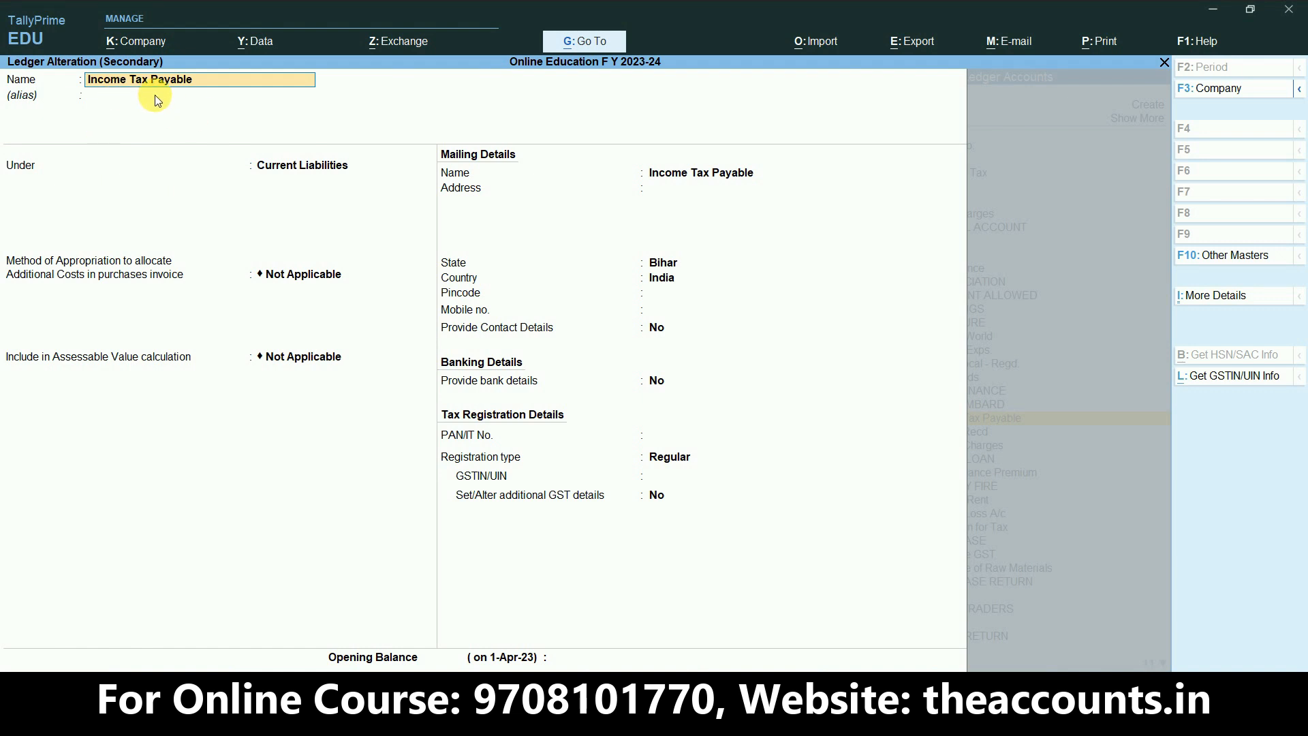
pyautogui.click(313, 165)
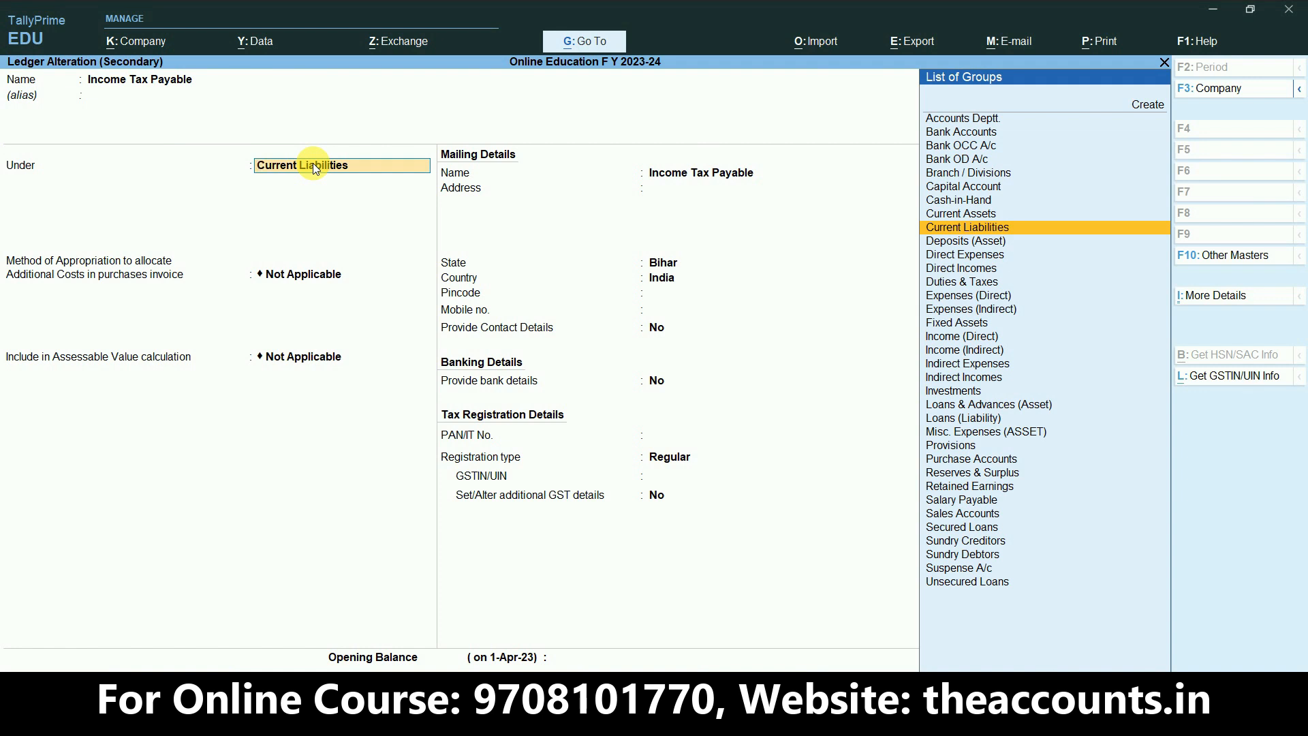
pyautogui.hotkey('ctrl', 'a')
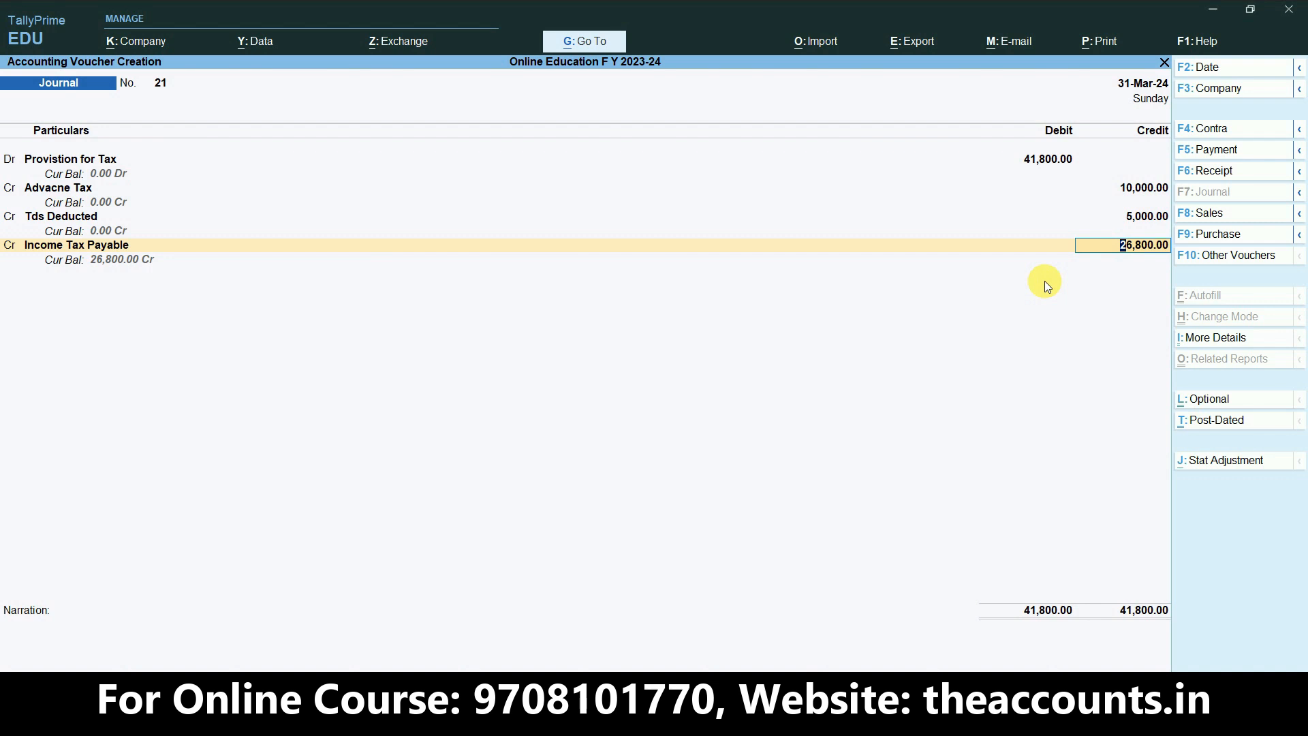
# Accept 26,800 as the Income Tax Payable credit and save the journal voucher with its narration left blank
pyautogui.press('Return')
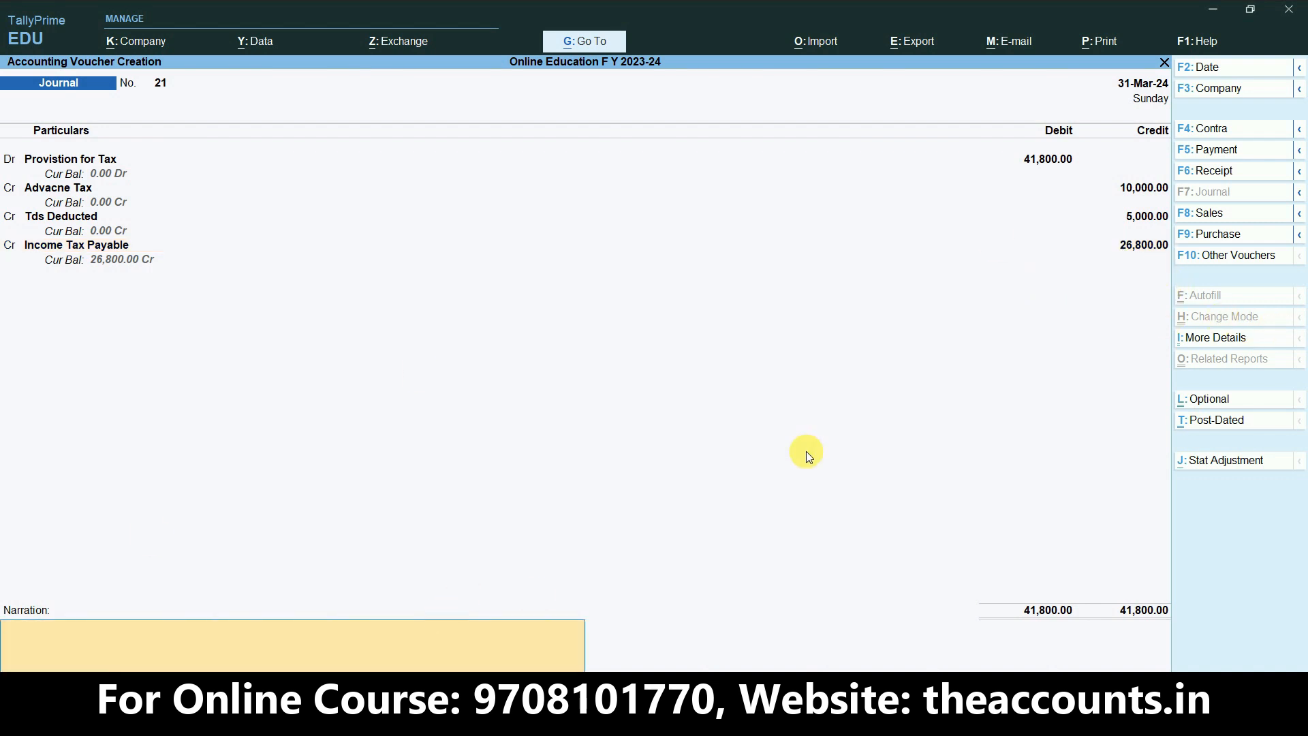
pyautogui.press('Return')
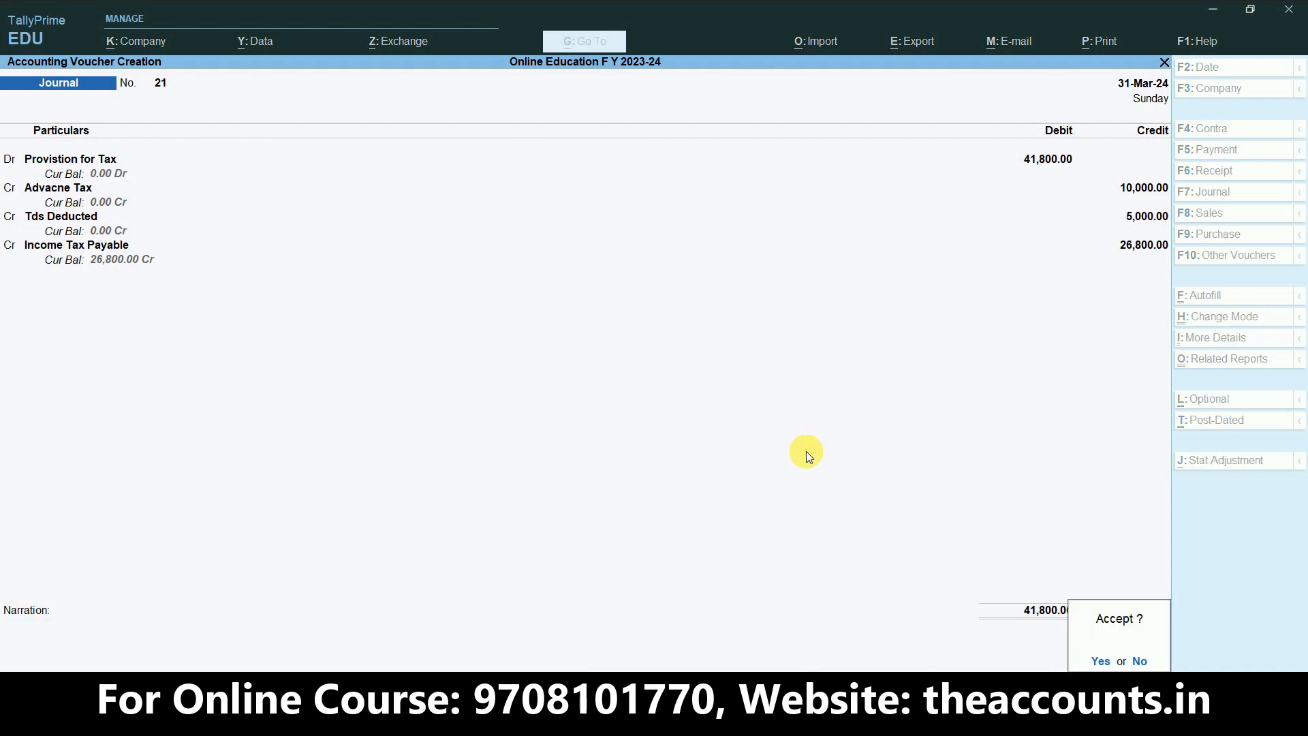
pyautogui.press('Return')
# Leave voucher entry, open the Balance Sheet and examine the Advacne Tax, Tds Deducted, Income Tax Payable and Profit & Loss A/c lines
pyautogui.press('Escape')
pyautogui.press('Escape')
pyautogui.press('Escape')
pyautogui.press('b')
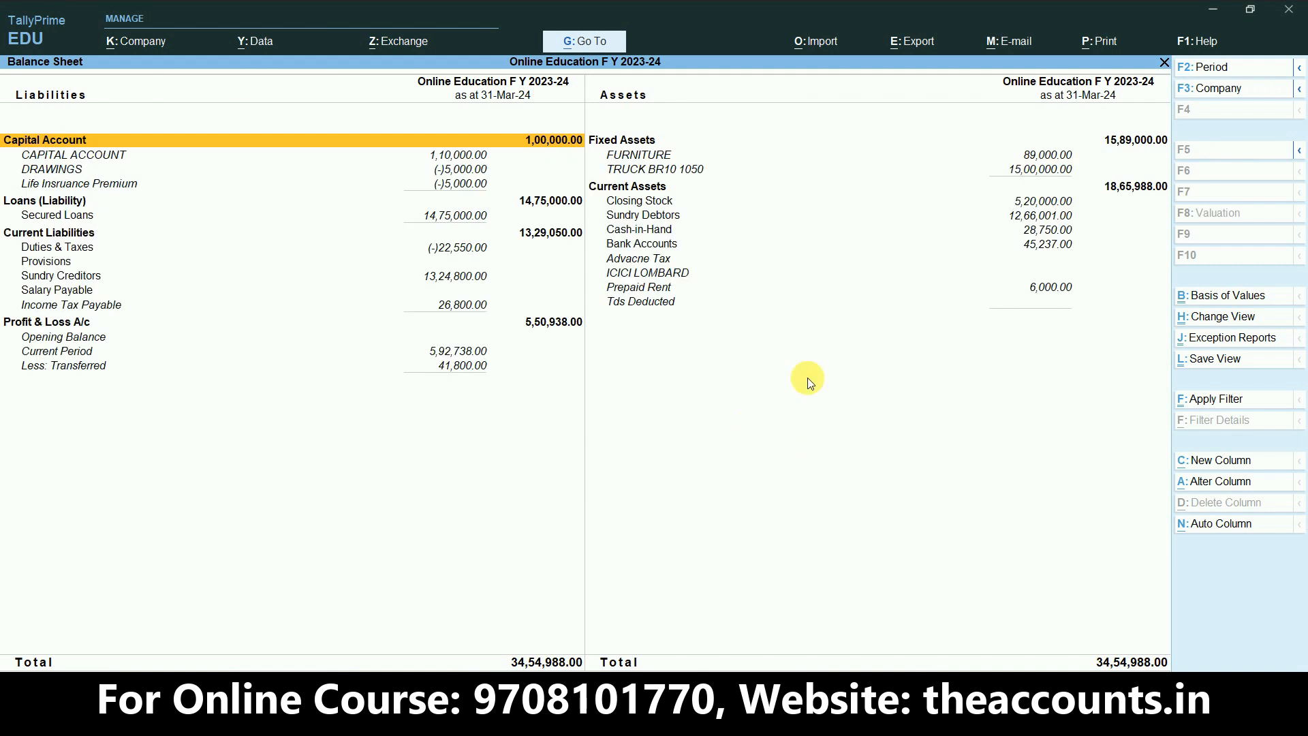
pyautogui.click(636, 262)
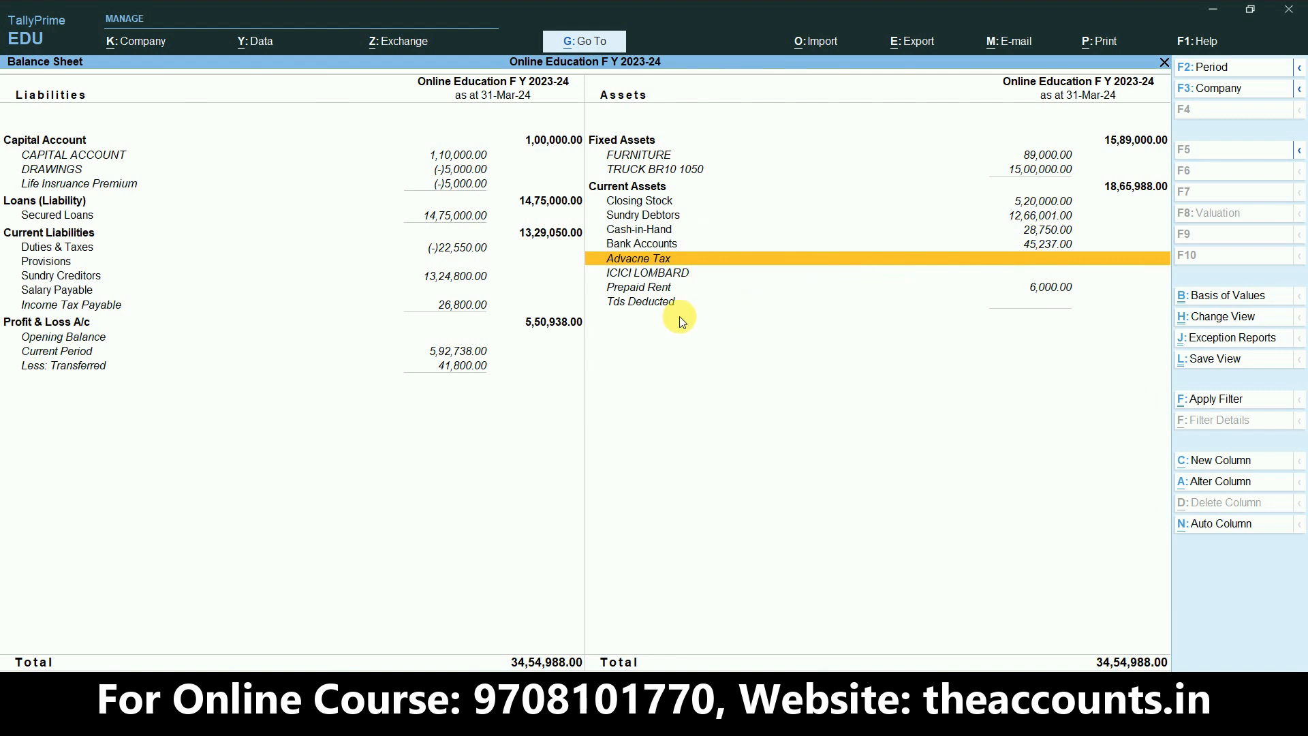
pyautogui.click(657, 306)
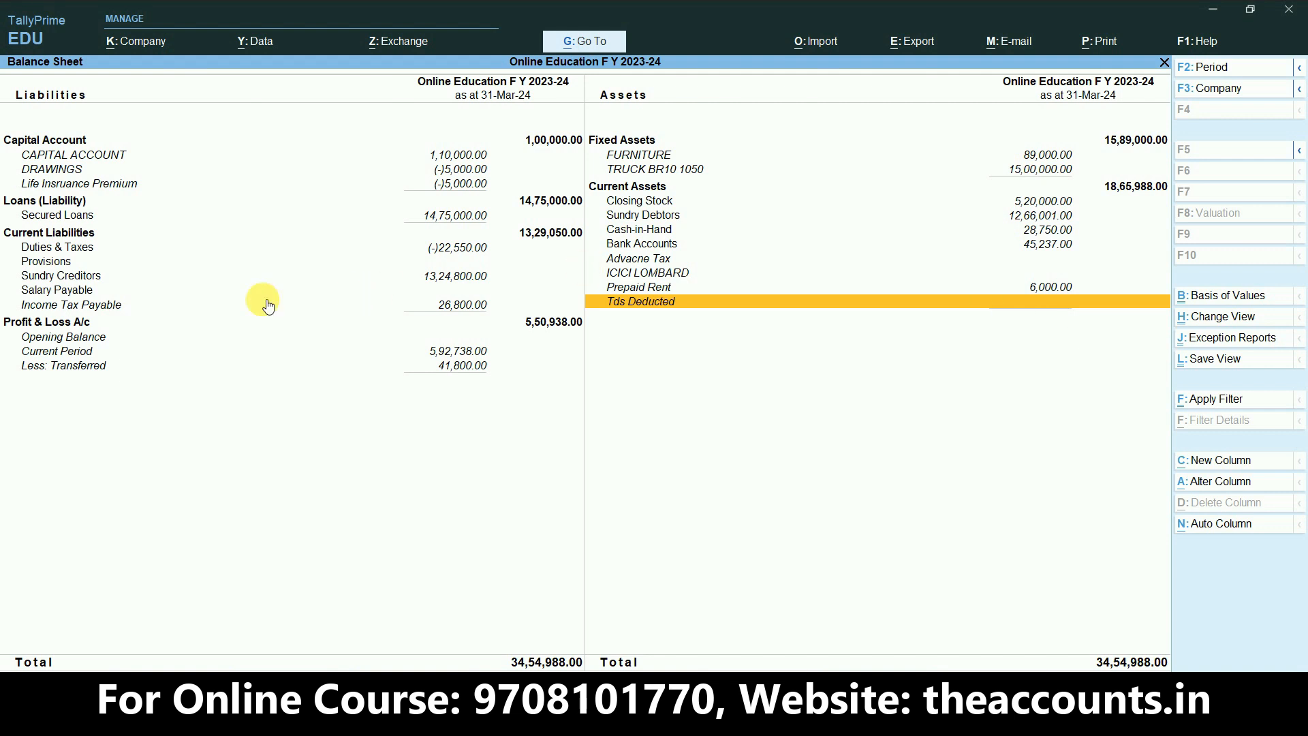
pyautogui.click(109, 306)
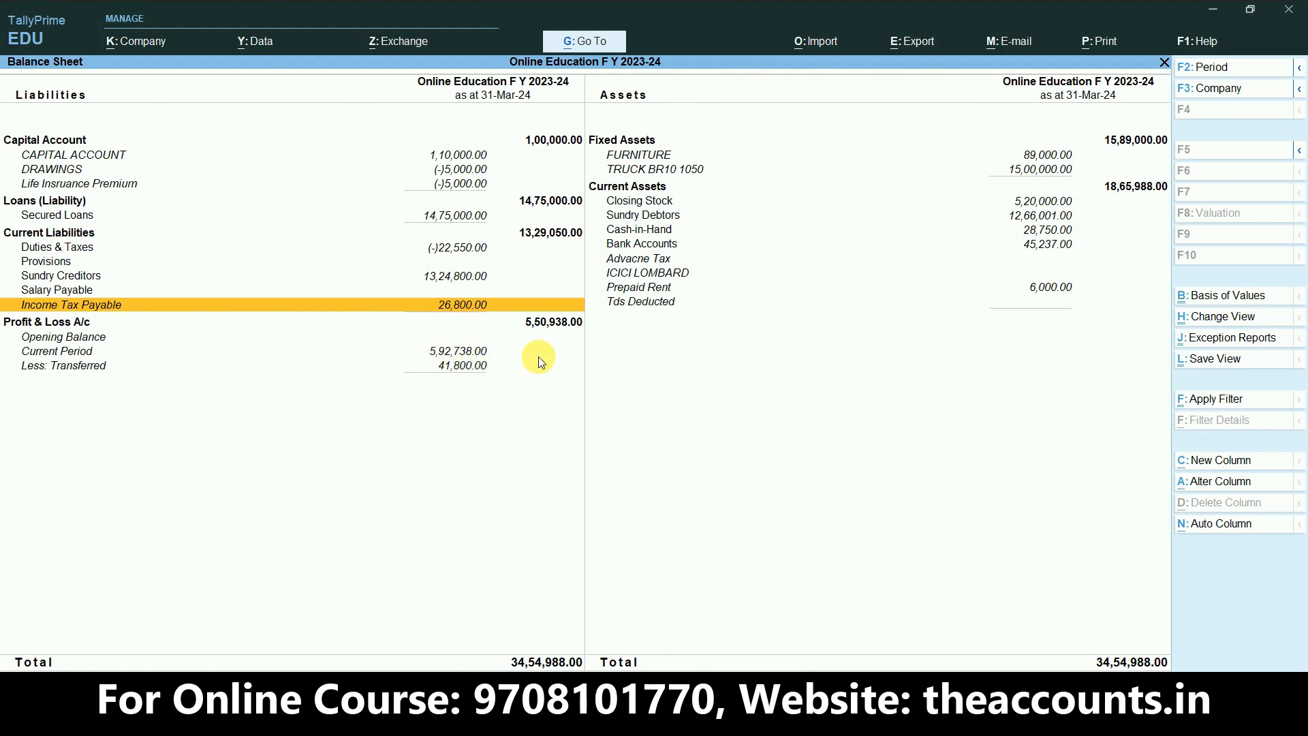
pyautogui.click(571, 321)
pyautogui.press('ctrl')
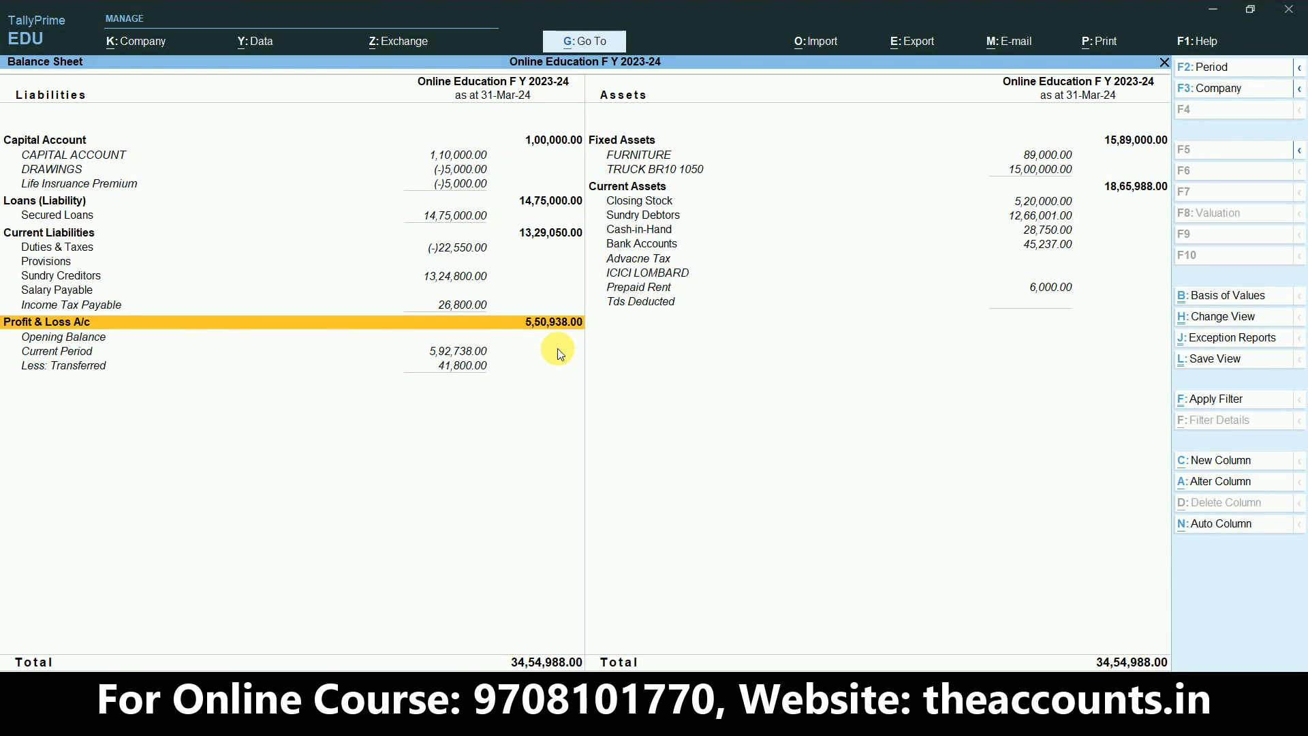